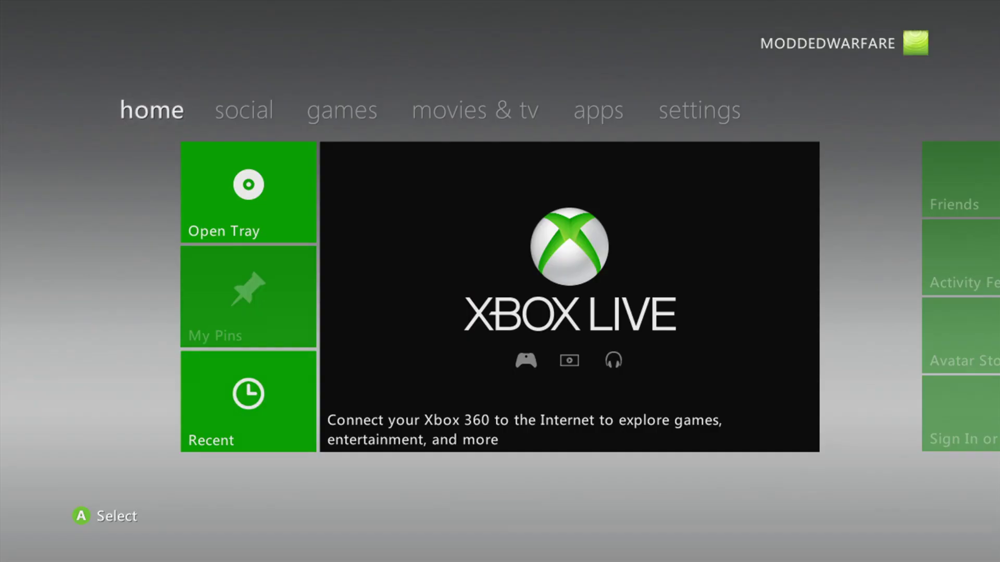
Step: Look through the dashboard's social section and the profiles offered for signing in or out
key("Right")
key("Right")
key("Left")
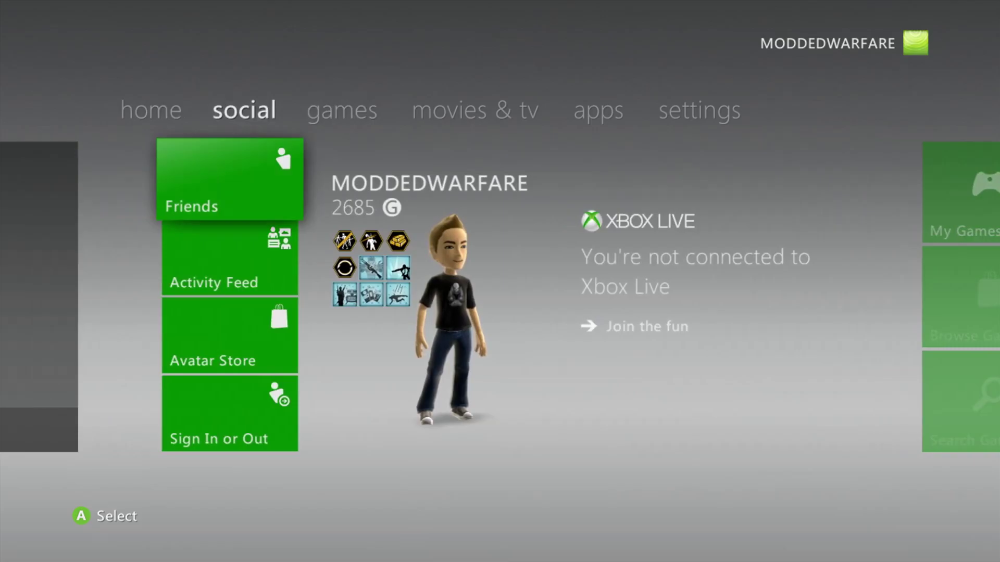
key("Right")
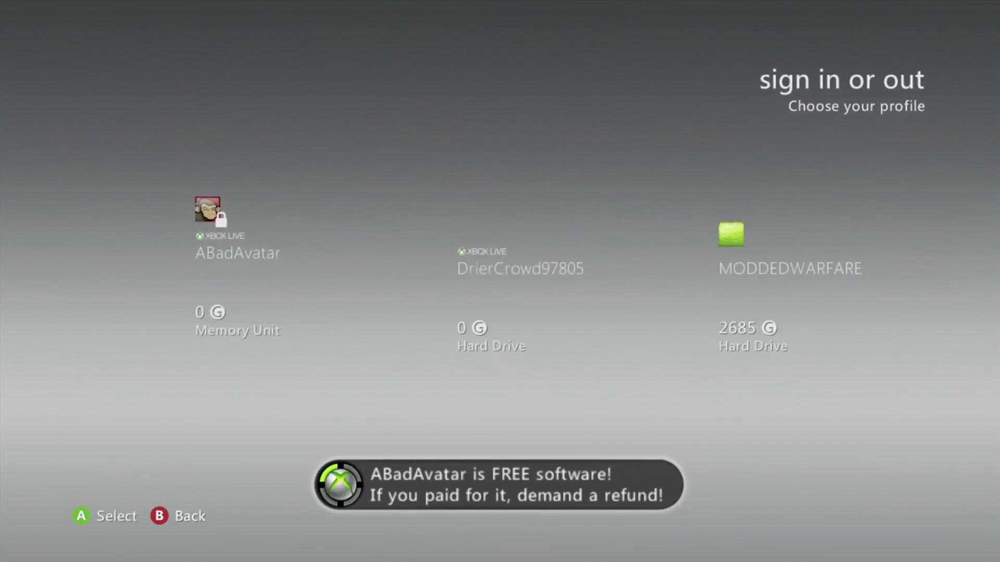
key("Return")
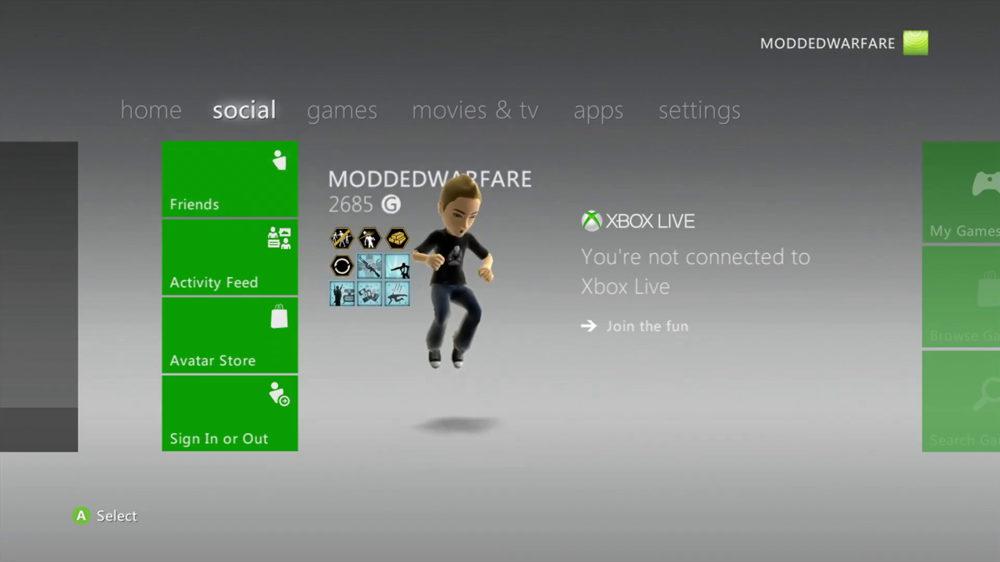
Step: Go to the dashboard's settings section and open the System settings
key("Right")
key("Right")
key("Right")
key("Right")
key("Down")
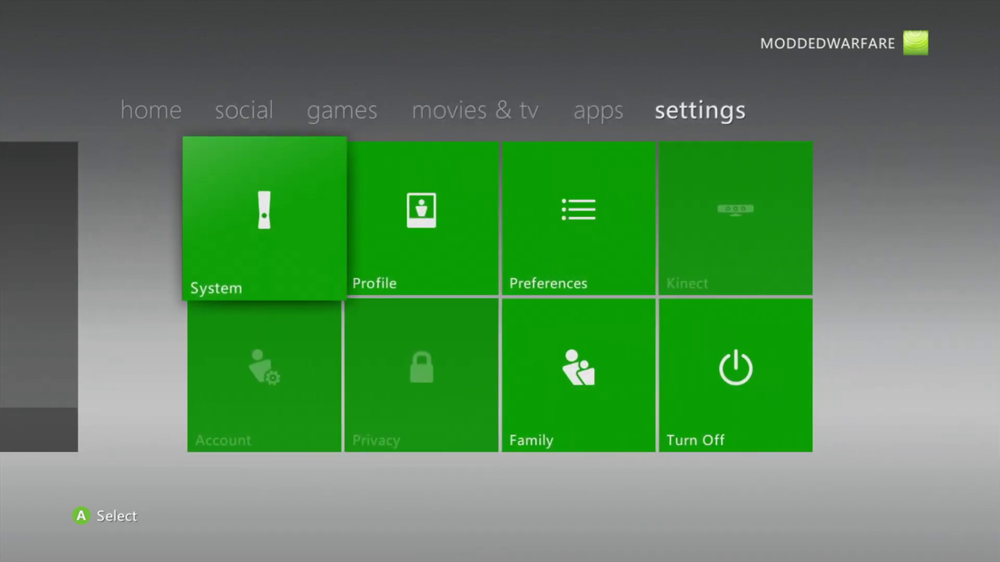
key("Right")
key("Right")
key("Left")
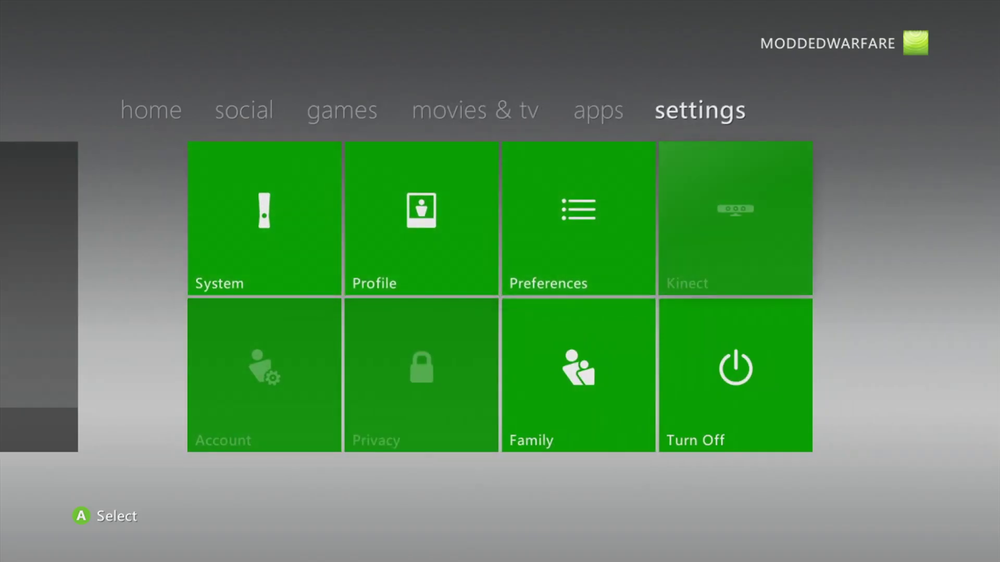
key("Left")
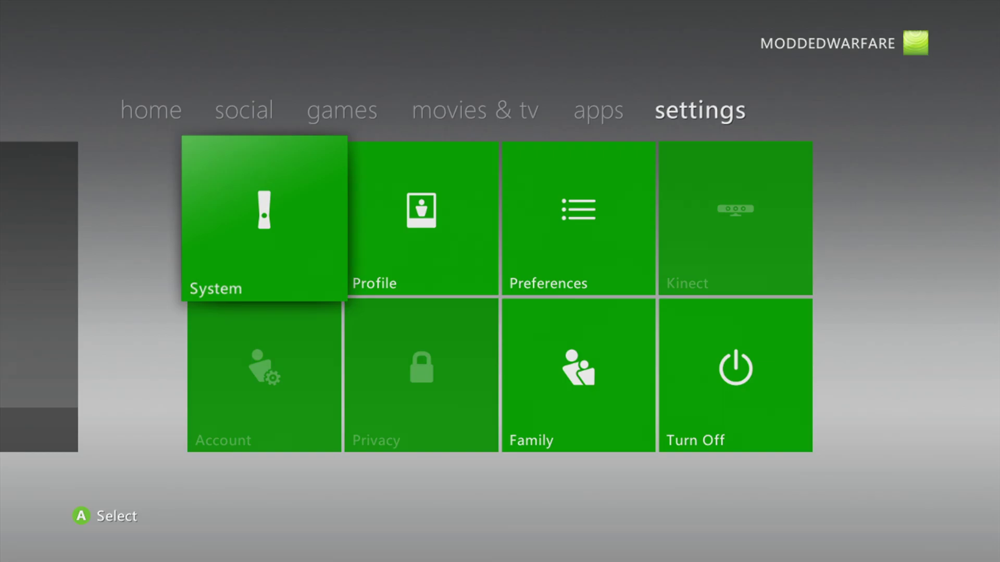
key("Right")
key("Left")
key("Return")
Step: Open the console's Storage settings and select the USB Storage Device in the device list
key("Down")
key("Down")
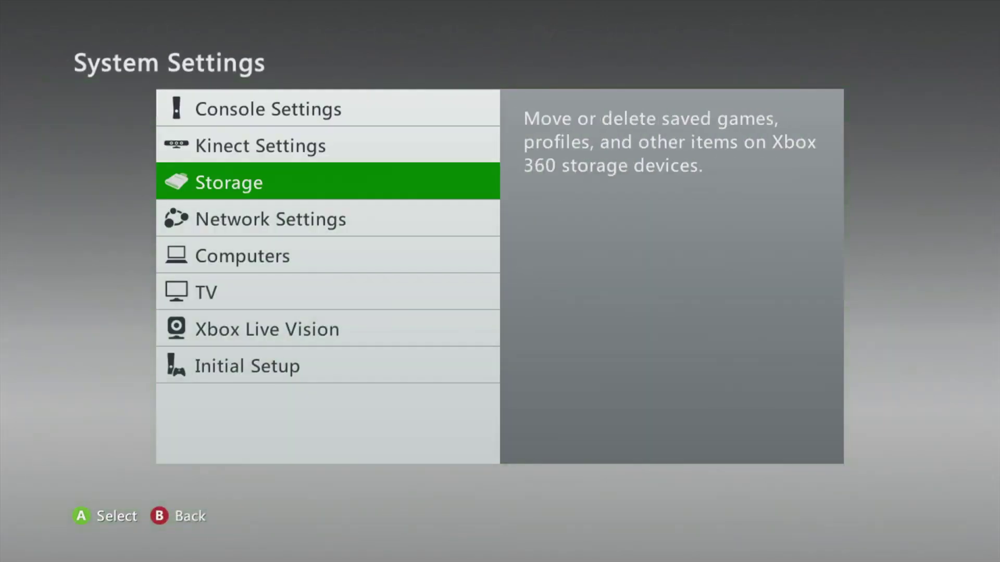
key("Return")
key("Down")
key("Down")
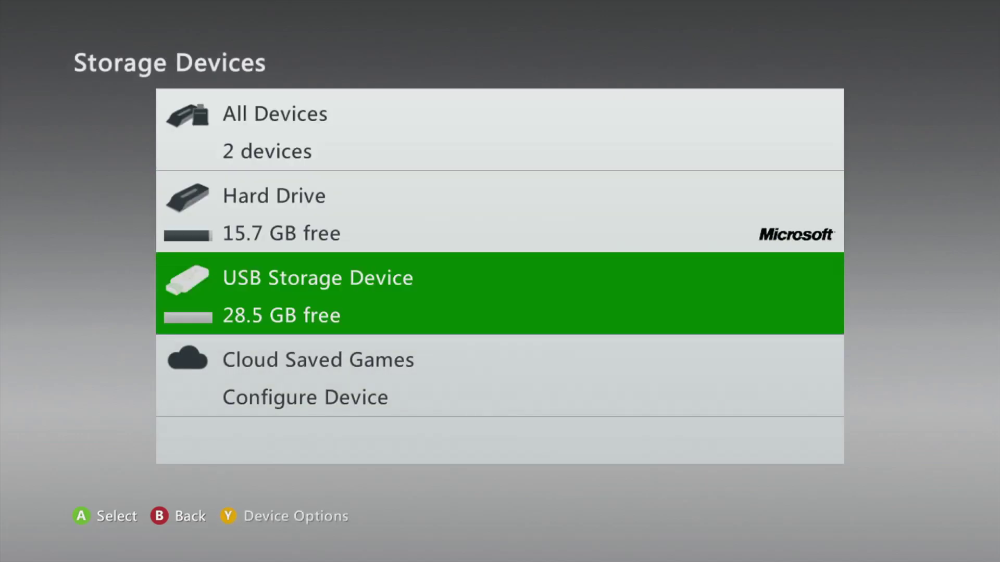
key("Up")
key("Down")
key("Down")
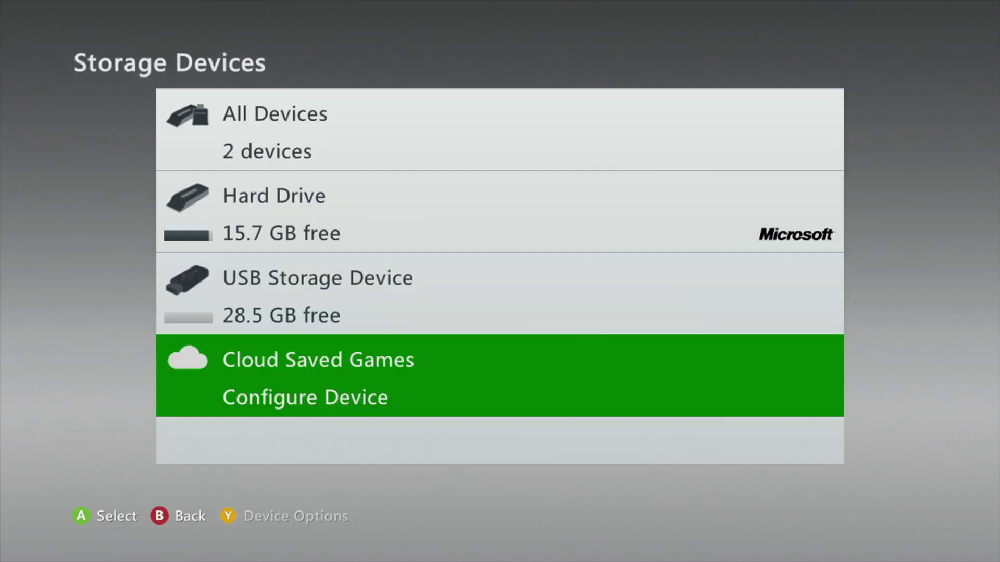
key("Up")
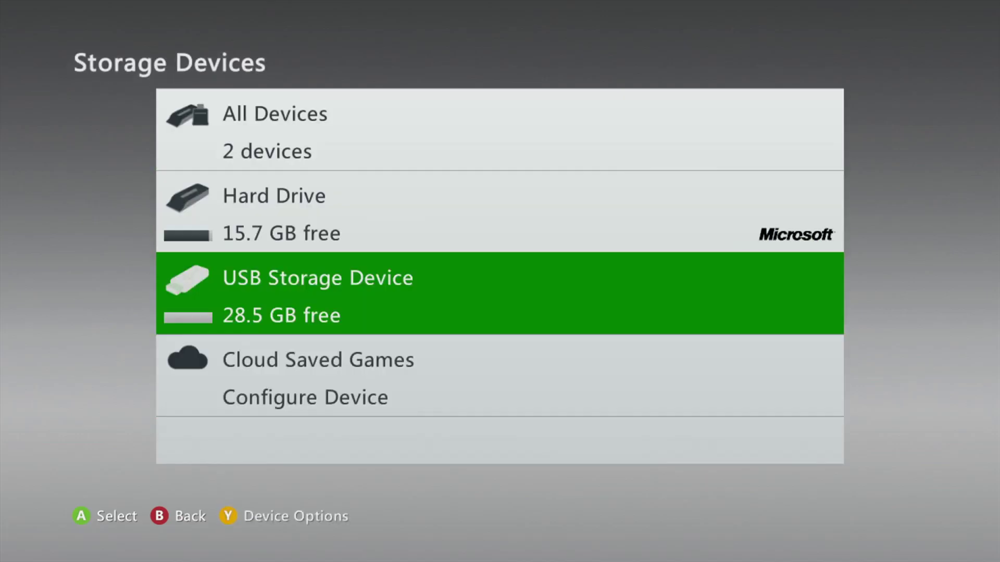
Step: Format the USB Storage Device through its device options and confirm the erase
key("y")
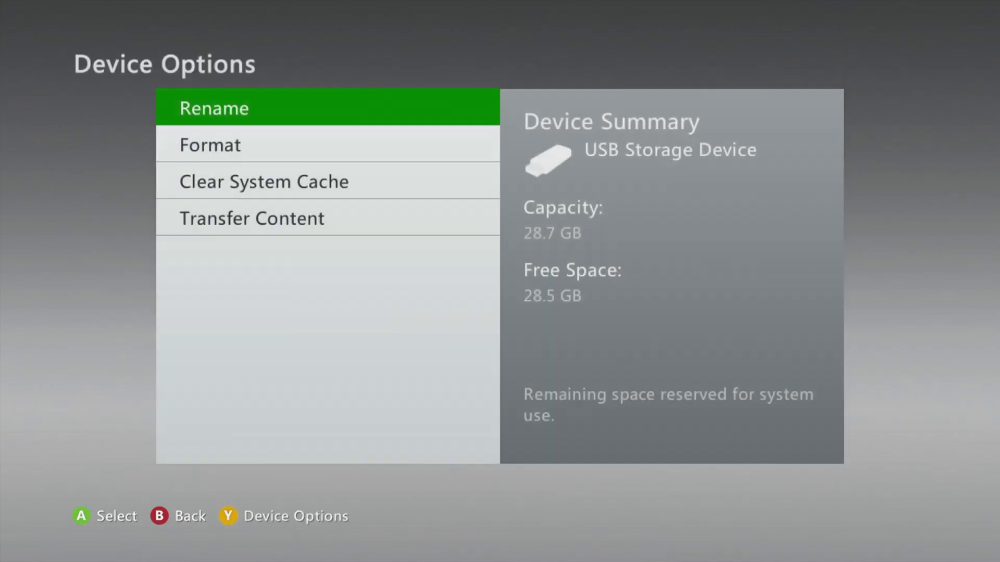
key("Down")
key("Down")
key("Up")
key("Return")
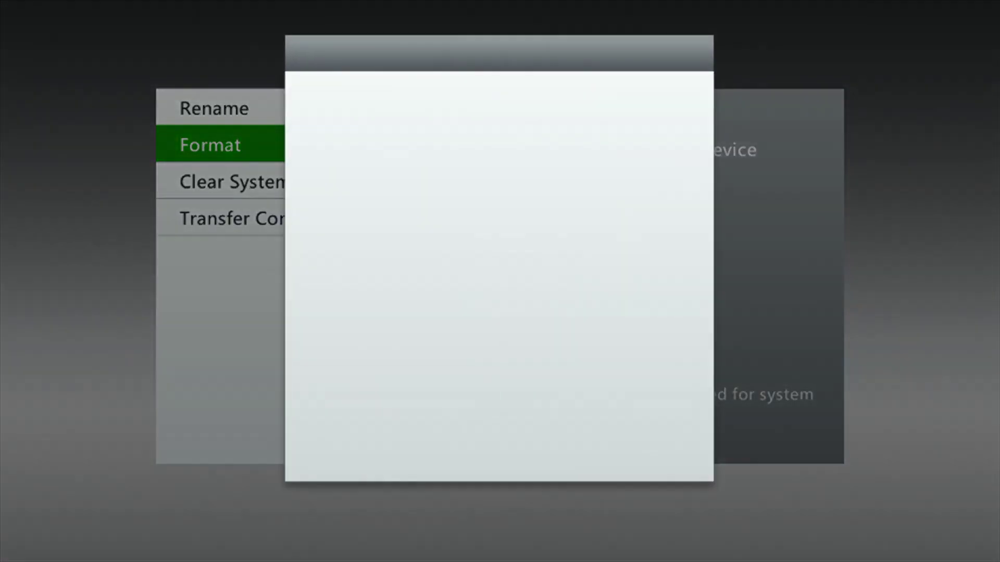
key("Up")
key("Return")
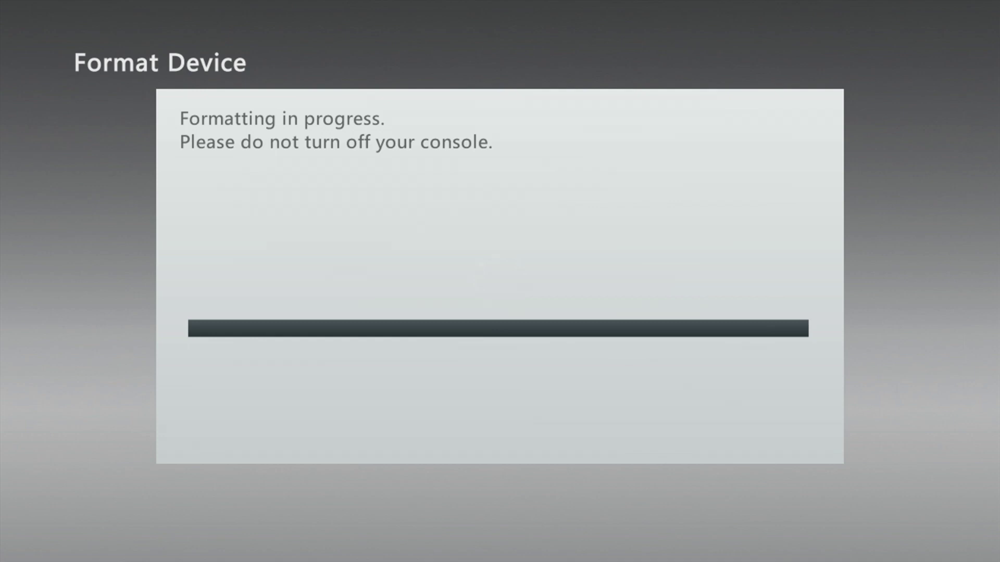
Step: Check the content categories of the freshly formatted USB Storage Device, and leave the storage and system settings
key("Down")
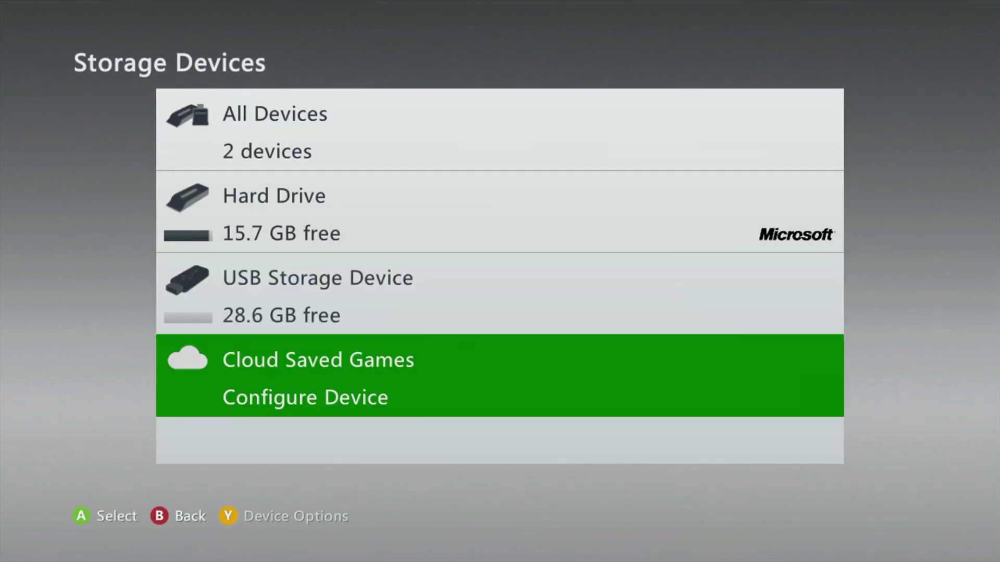
key("Up")
key("Return")
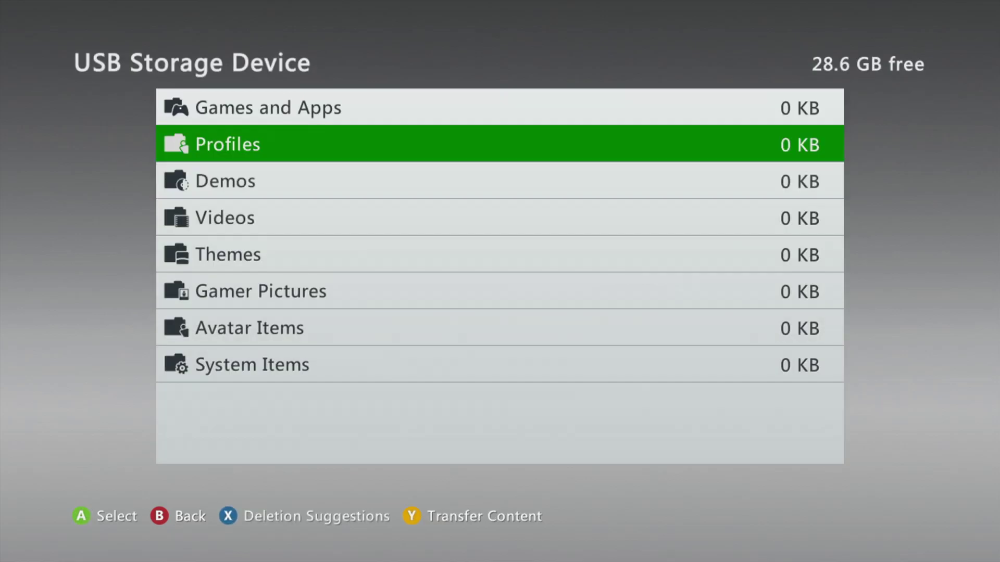
key("Escape")
key("Escape")
key("Down")
key("Up")
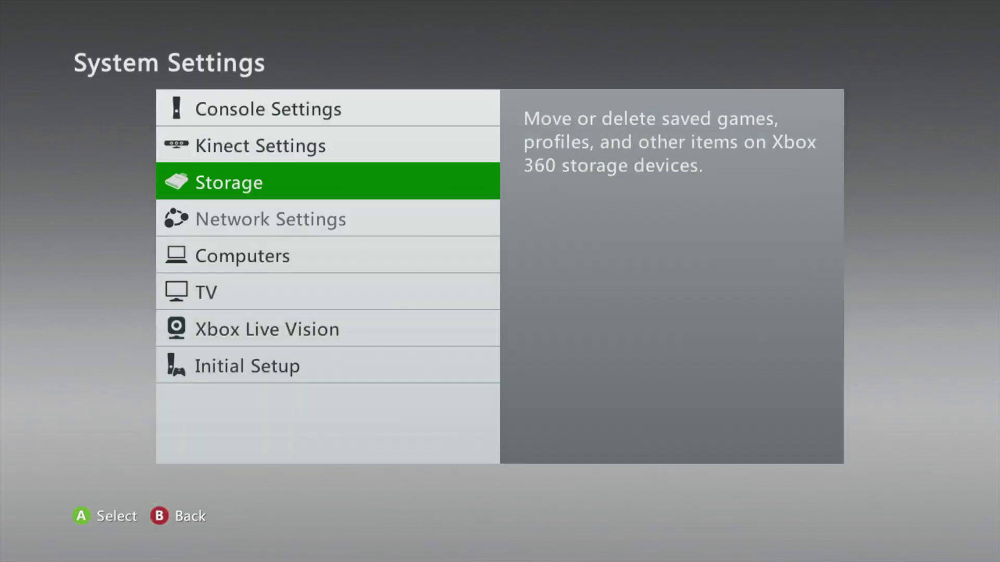
key("Escape")
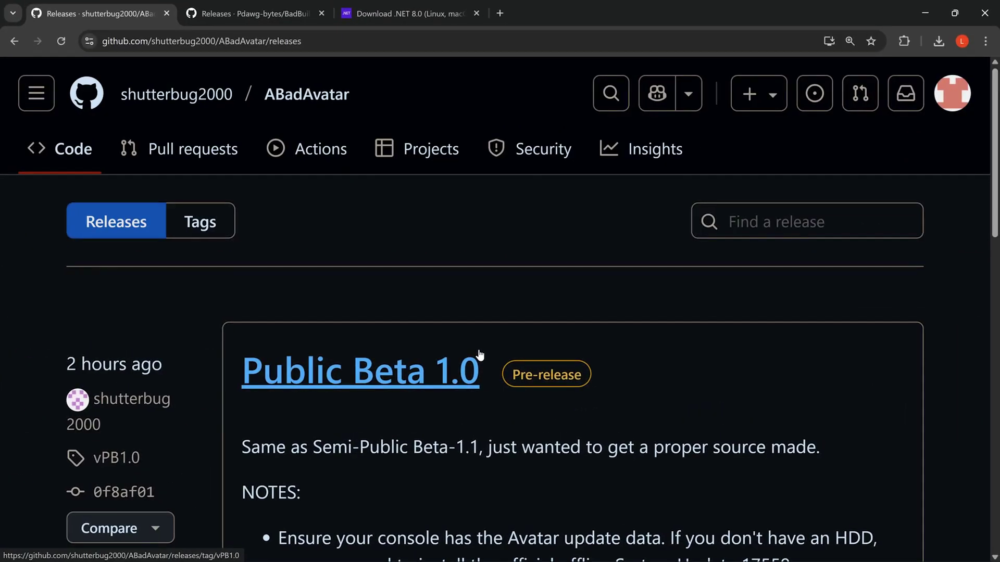
Step: Switch to the browser and read the Public Beta 1.0 release notes on the ABadAvatar GitHub page
scroll(458, 240, "down", 2)
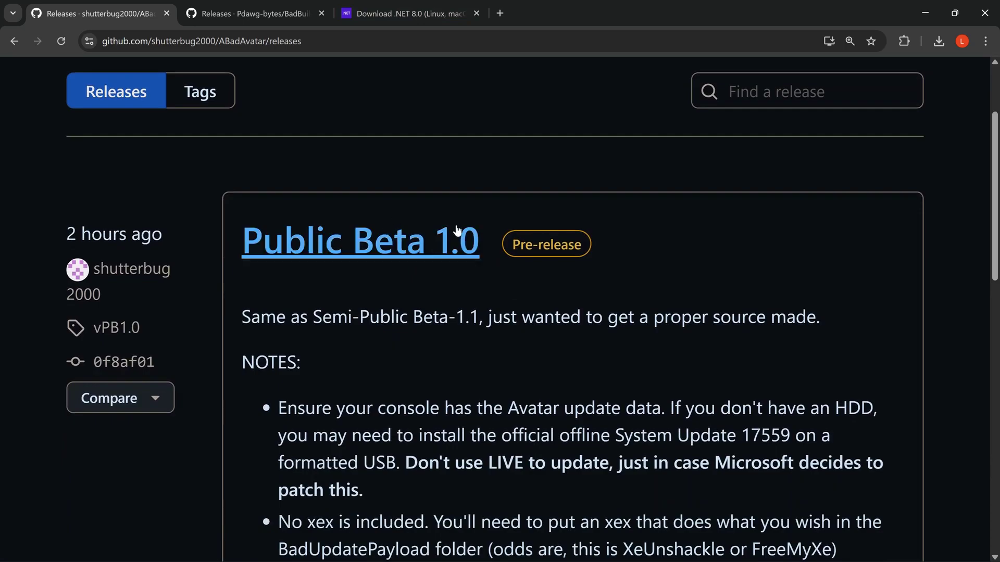
scroll(571, 284, "down", 2)
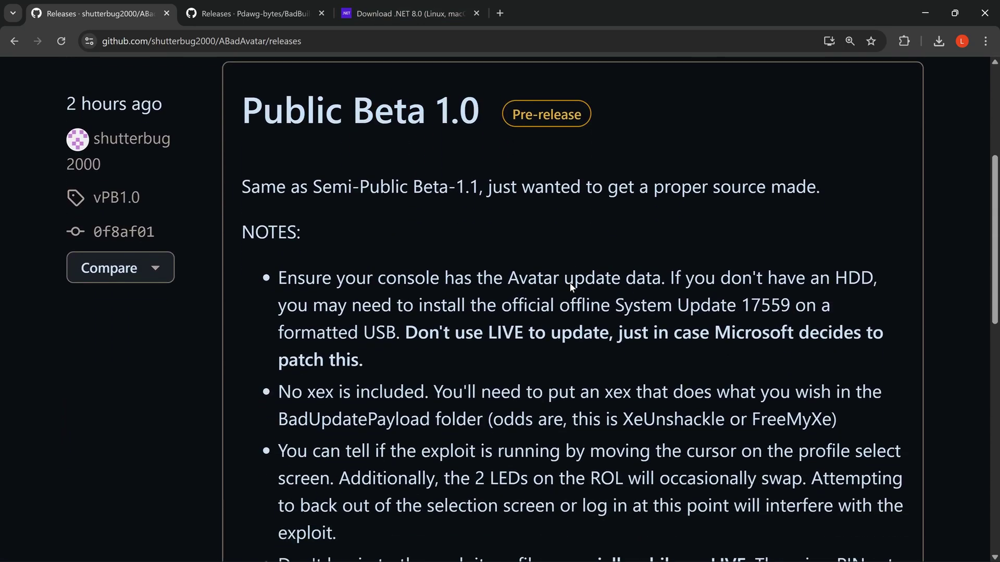
scroll(570, 282, "down", 1)
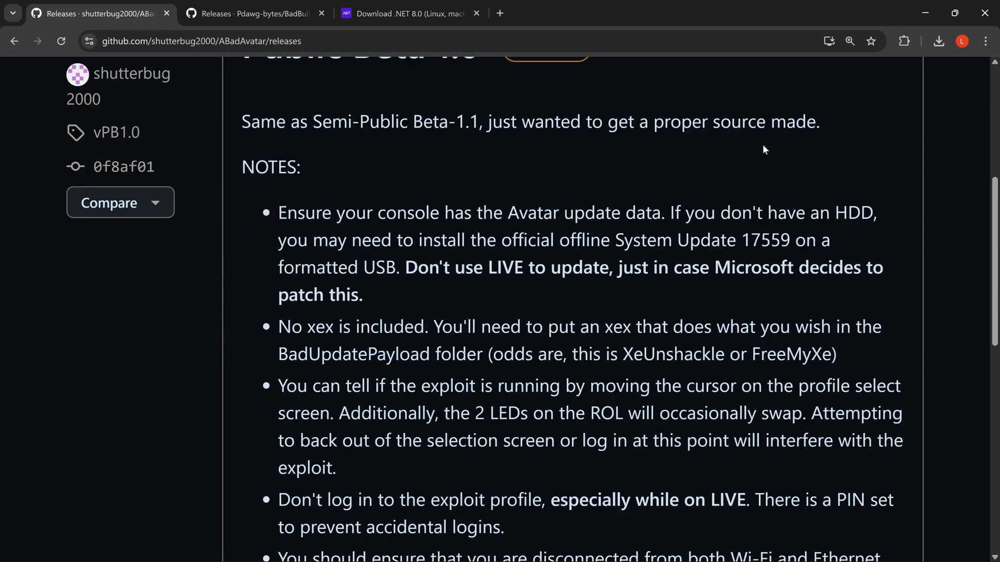
scroll(763, 148, "down", 3)
scroll(763, 148, "down", 1)
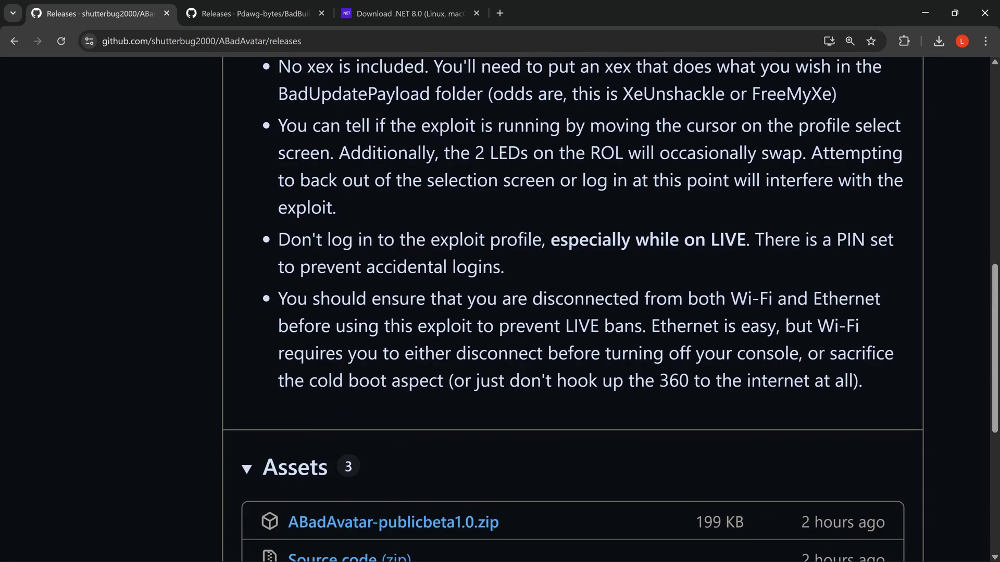
scroll(569, 241, "down", 1)
scroll(570, 240, "up", 5)
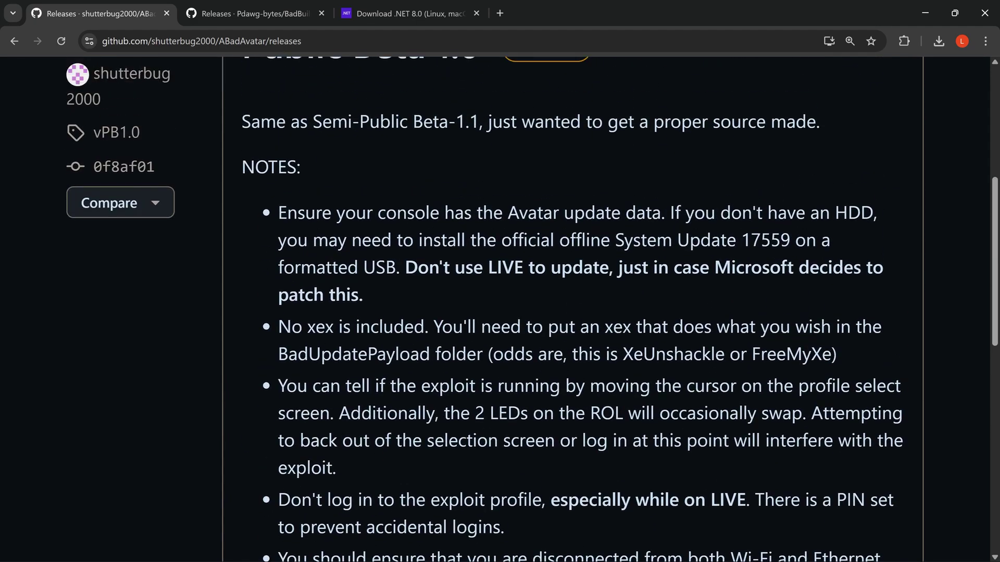
Step: Highlight "System Update 17559" in the notes and locate the ABadAvatar-publicbeta1.0.zip asset
left_click_drag(615, 240, 789, 240)
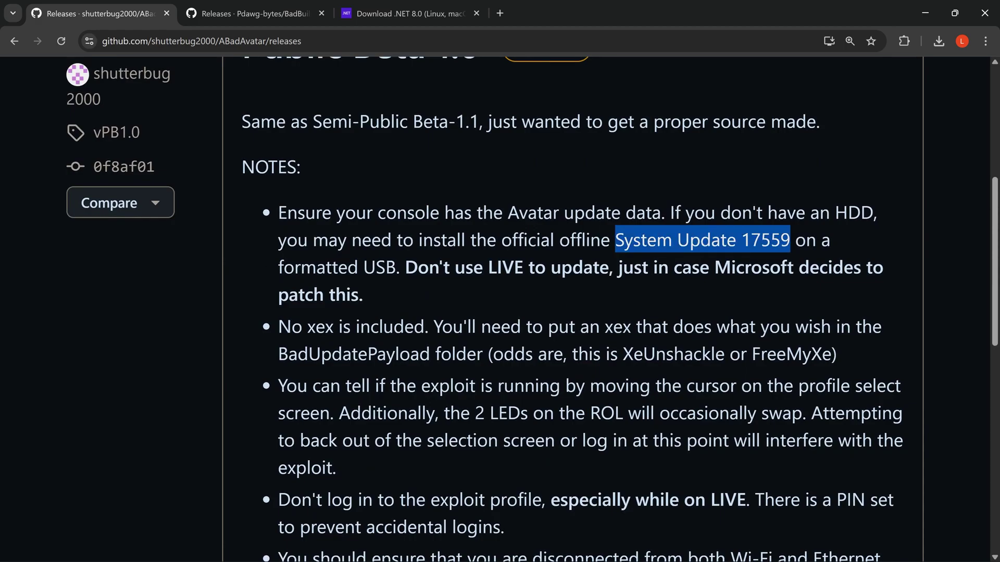
left_click_drag(610, 240, 791, 240)
scroll(790, 240, "down", 3)
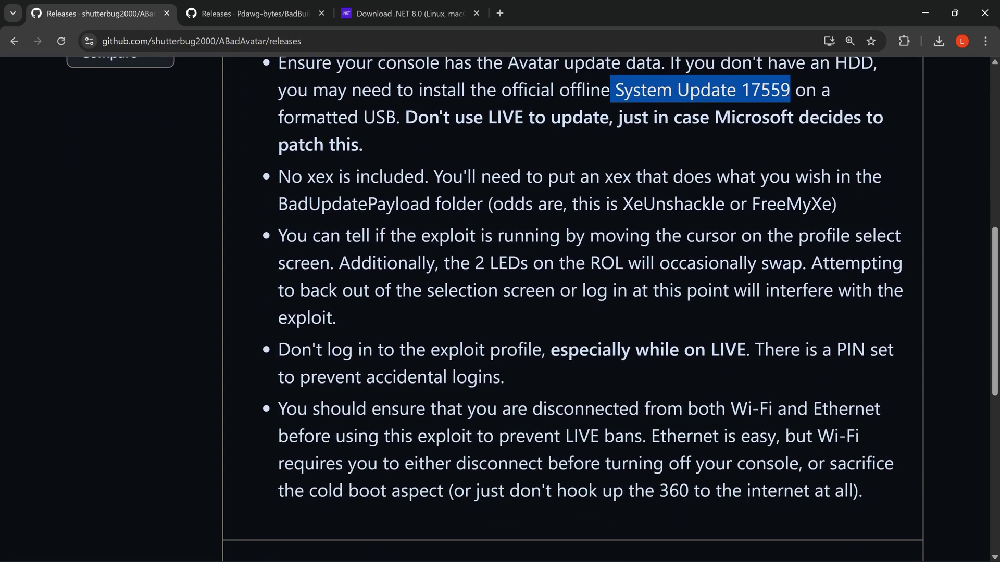
scroll(698, 275, "down", 6)
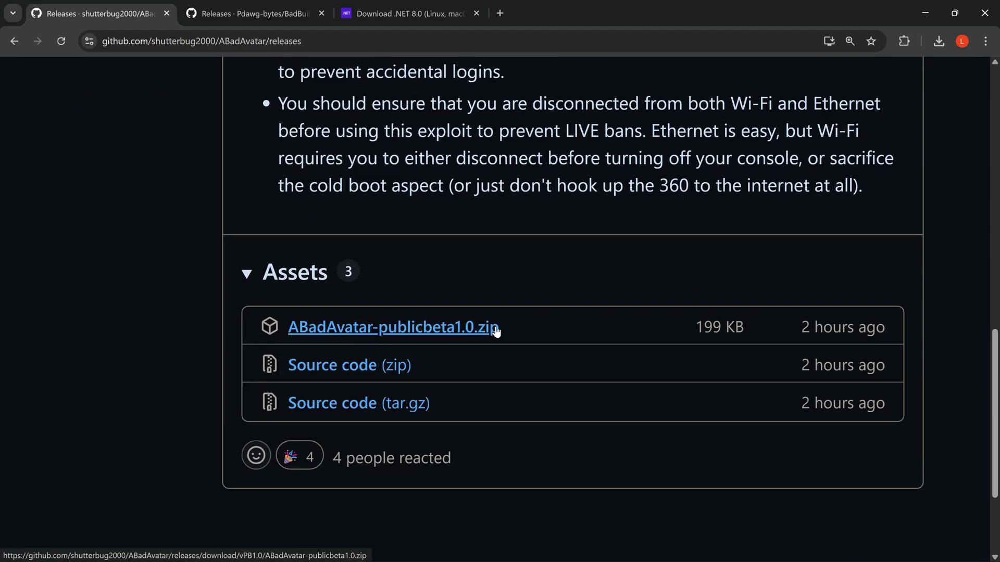
key("Home")
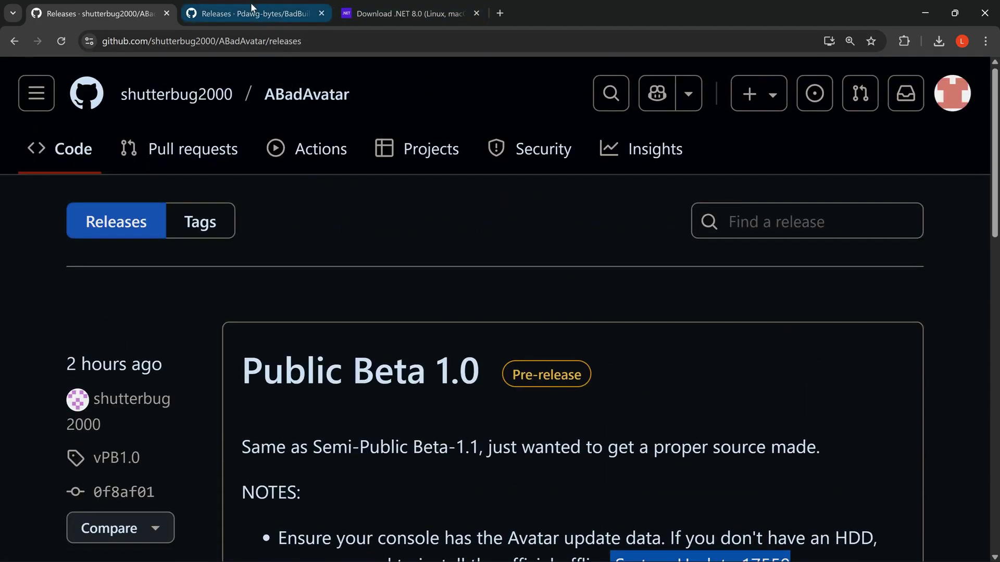
Step: Switch to the BadBuilder releases page, review the v0.31 release, and highlight the BadBuilder-AMD64.exe asset
left_click(292, 13)
key("Home")
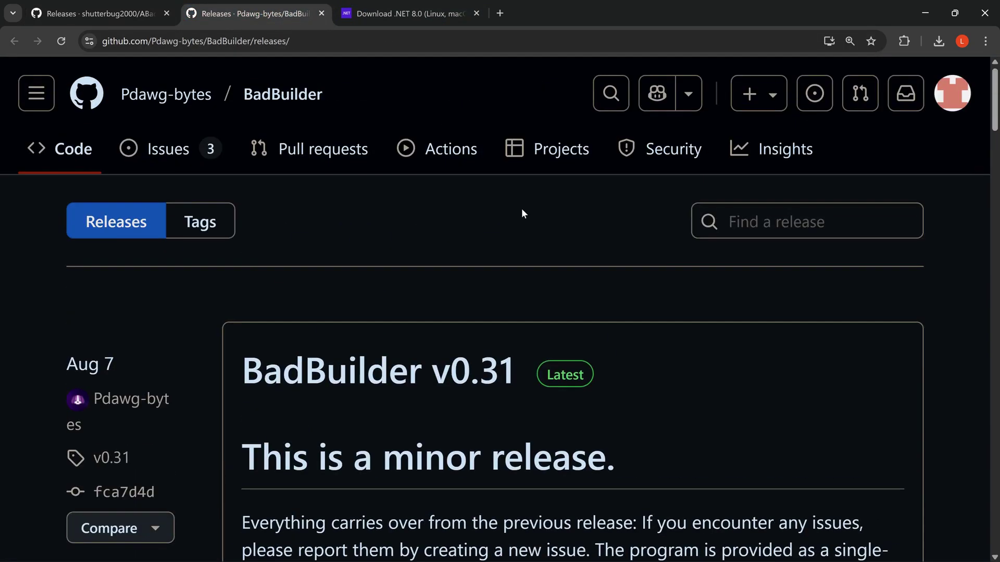
scroll(523, 214, "down", 3)
left_click_drag(244, 186, 527, 198)
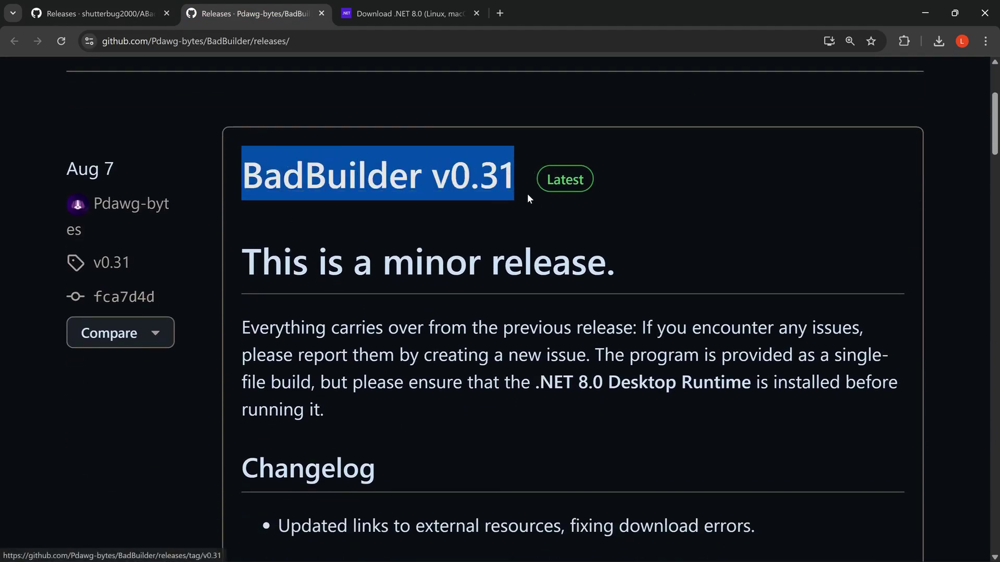
left_click(681, 257)
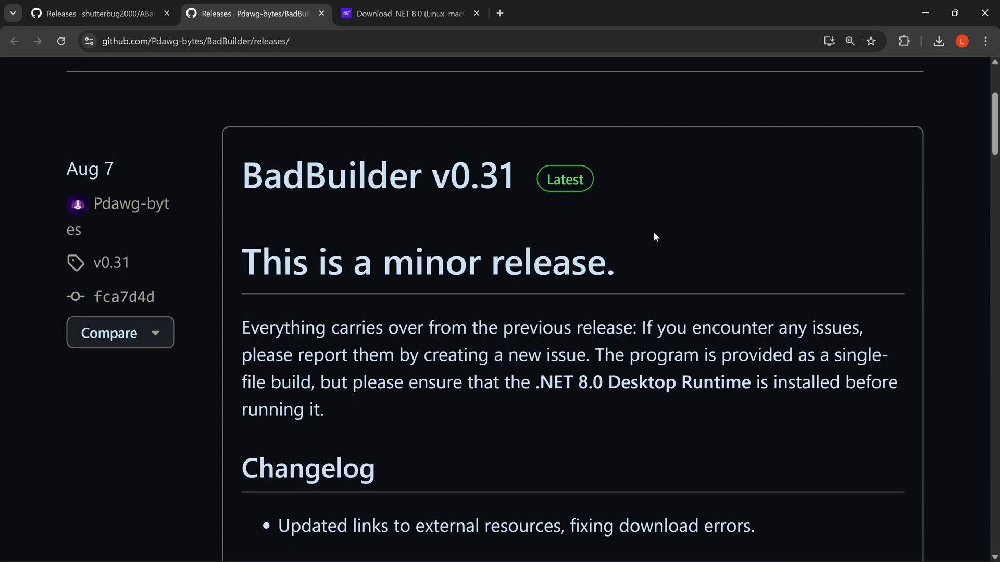
scroll(587, 216, "down", 8)
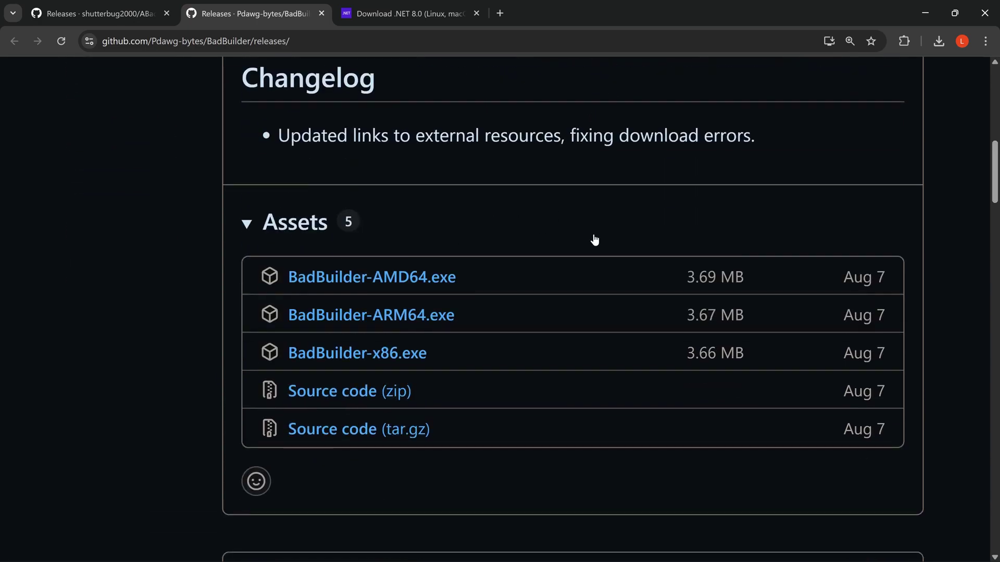
triple_click(332, 277)
scroll(408, 281, "up", 9)
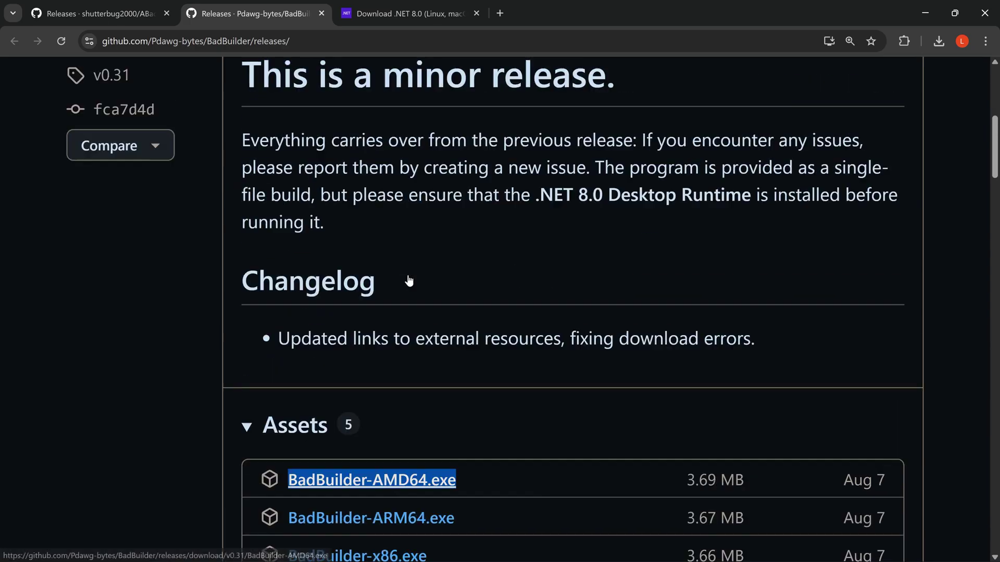
Step: Find the .NET Runtime 8.0.20 installers on the .NET 8.0 download page, and return to the BadBuilder releases
left_click(426, 11)
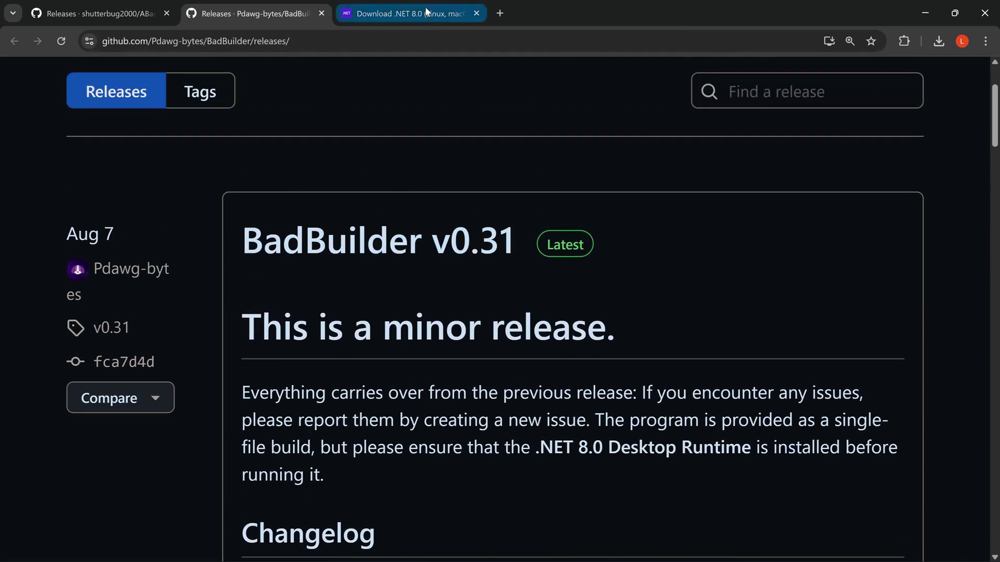
scroll(602, 343, "down", 10)
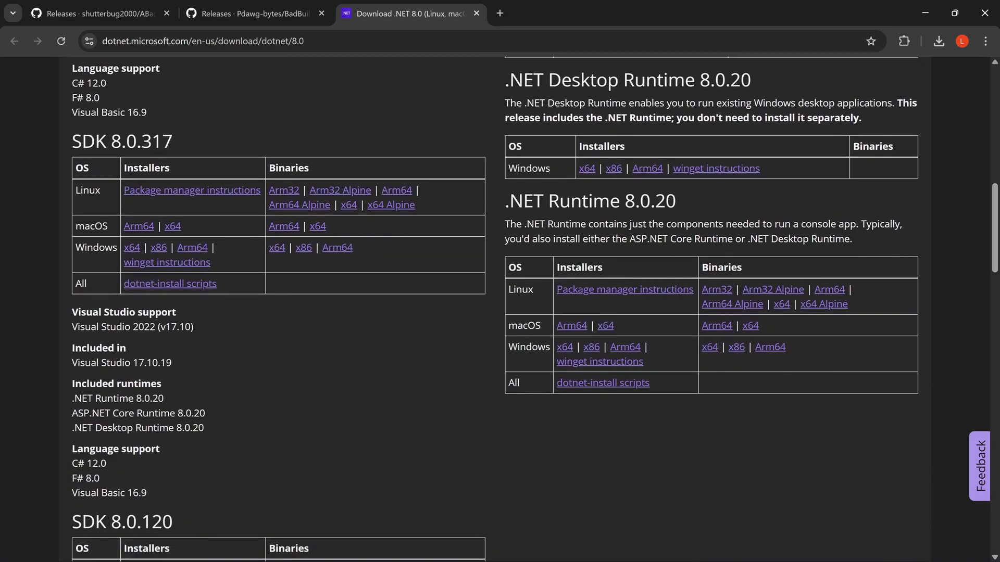
left_click_drag(520, 219, 712, 207)
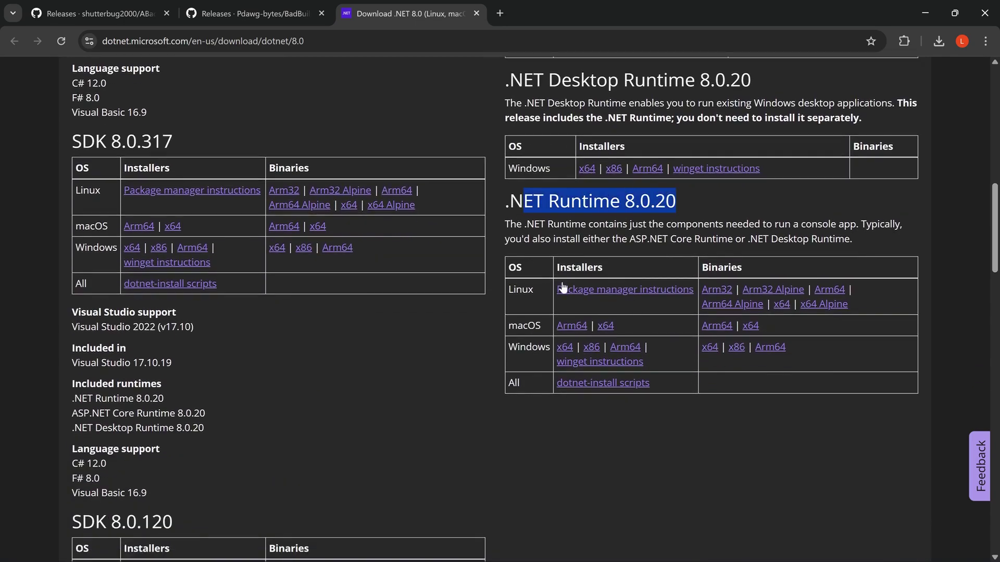
scroll(562, 288, "down", 3)
scroll(610, 276, "up", 3)
scroll(602, 333, "up", 7)
left_click(257, 15)
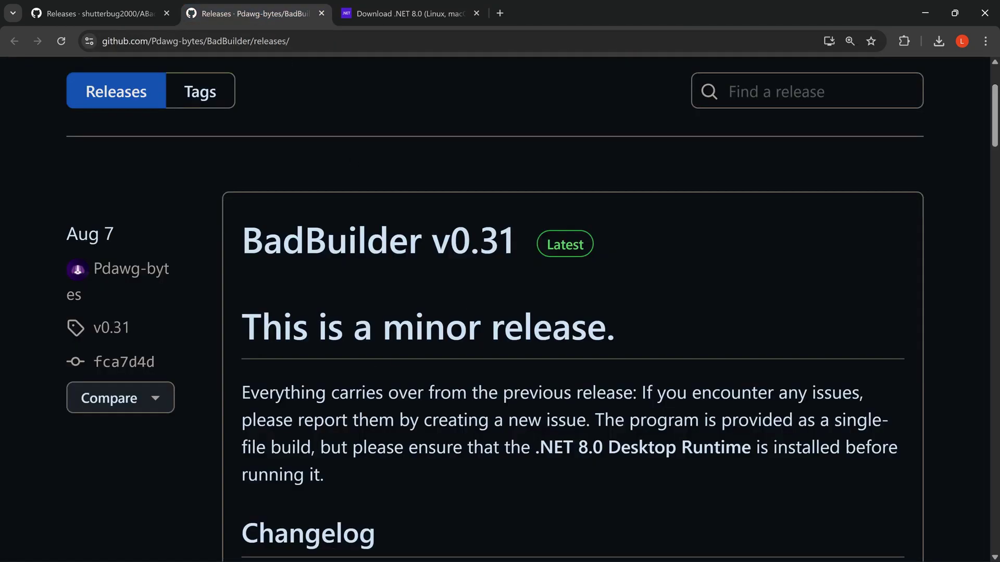
Step: Leave the BadBuilder releases page, switch to File Explorer, and select the Content folder and name.txt on USB Drive (E:)
scroll(423, 354, "down", 3)
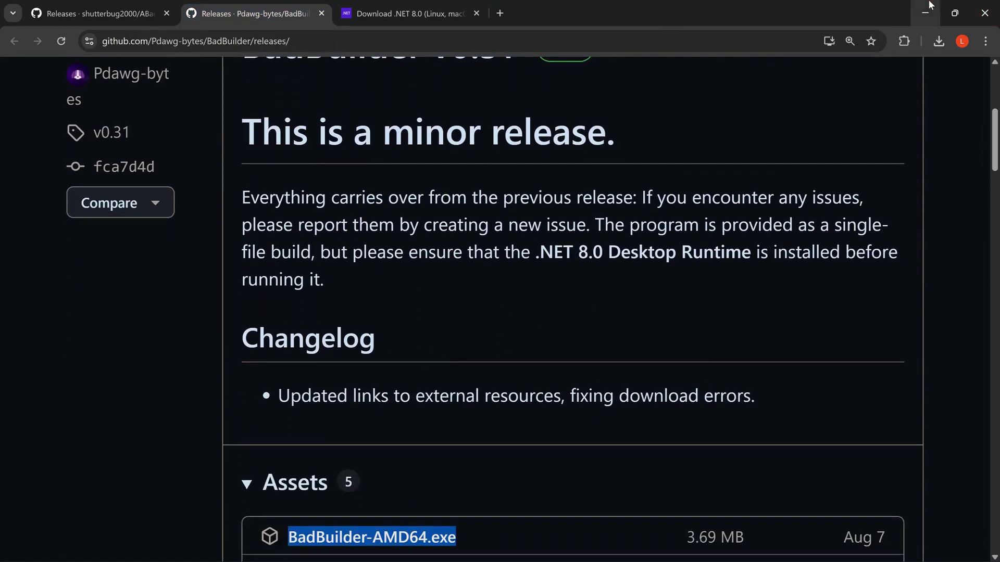
left_click(930, 5)
left_click(649, 63)
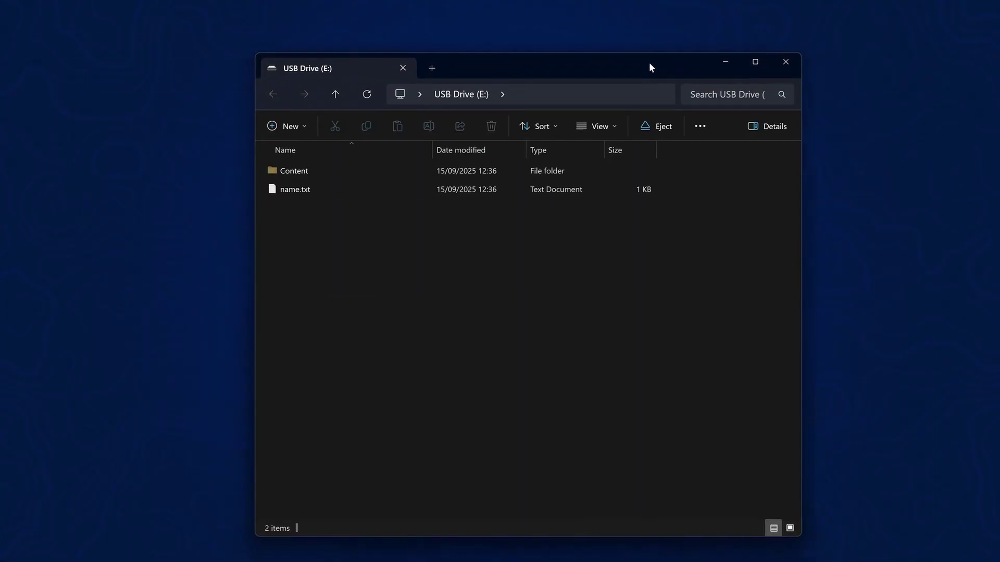
left_click_drag(267, 242, 562, 38)
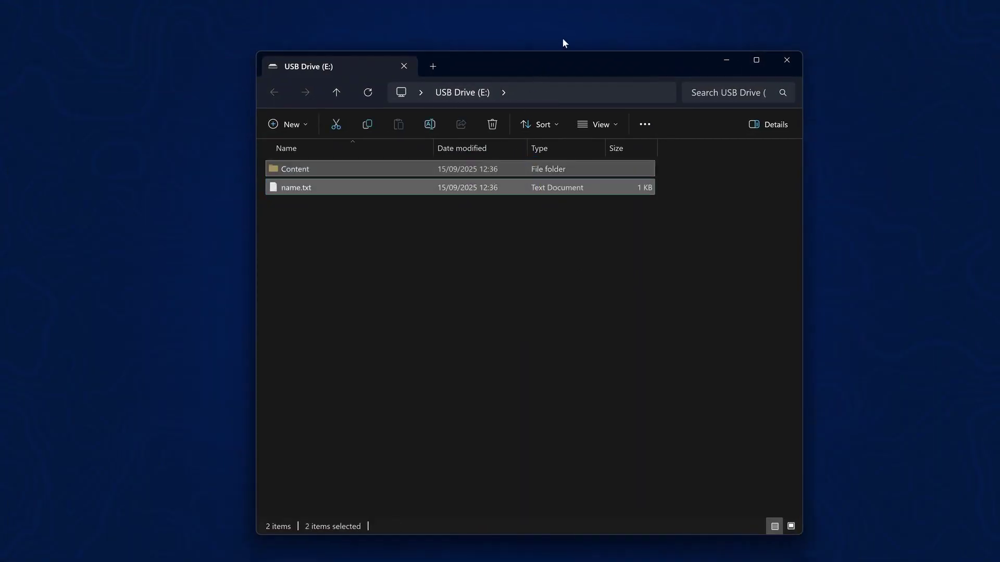
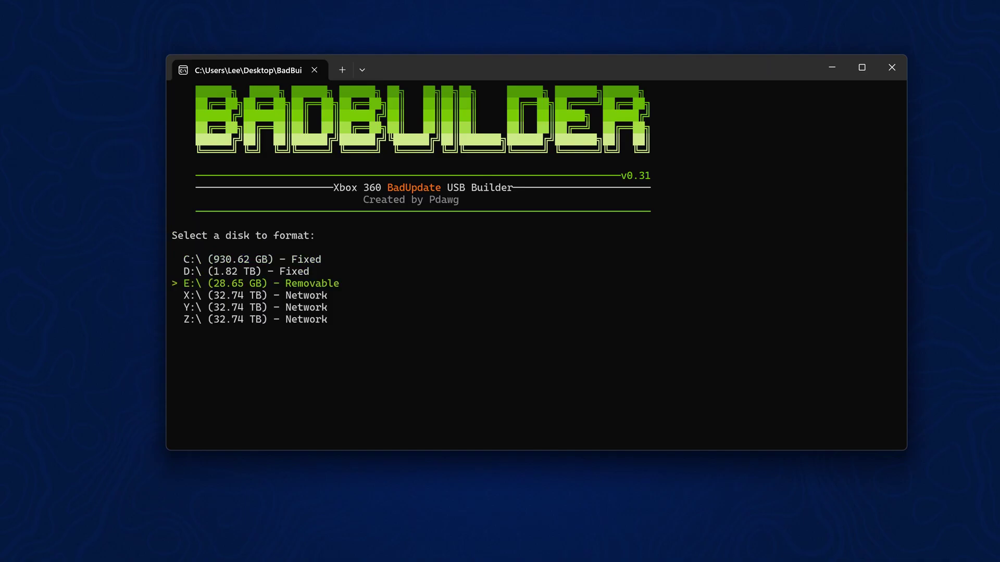
Step: In BadBuilder, choose the removable disk E:\ and approve formatting it
key("Return")
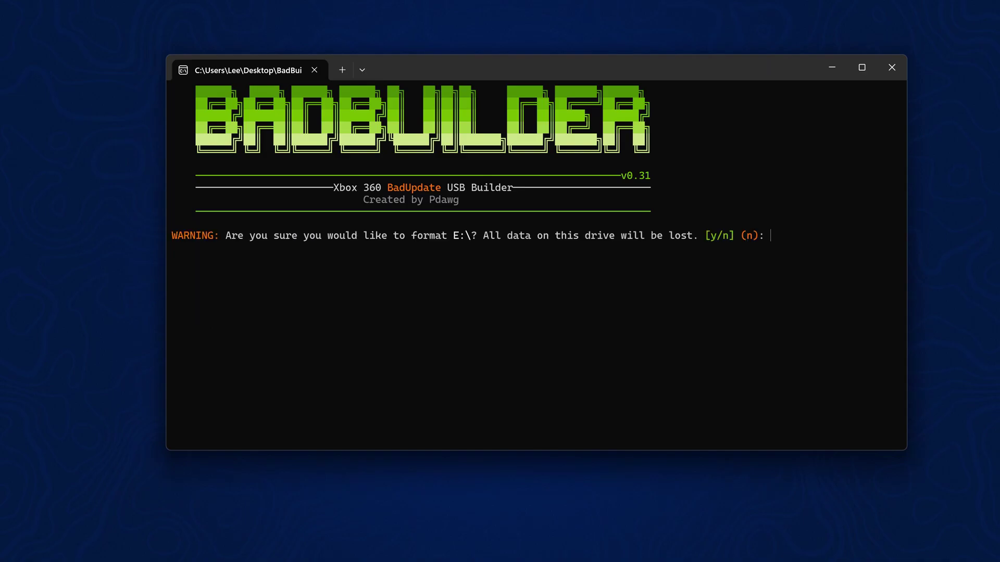
type("y")
key("Return")
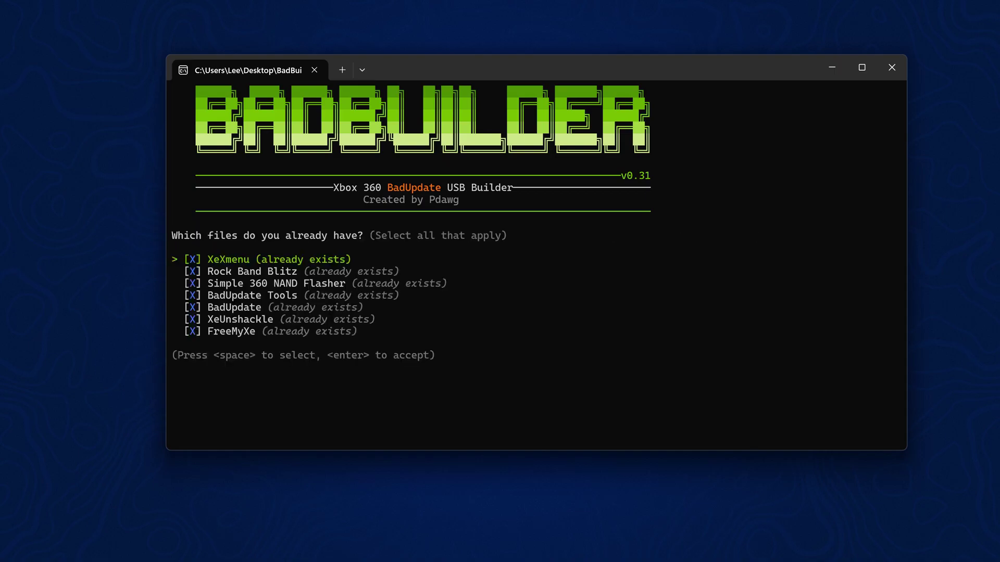
Step: Deselect Rock Band Blitz in BadBuilder's list of files already available
key("Down")
key("Down")
key("Up")
key("Up")
key("Down")
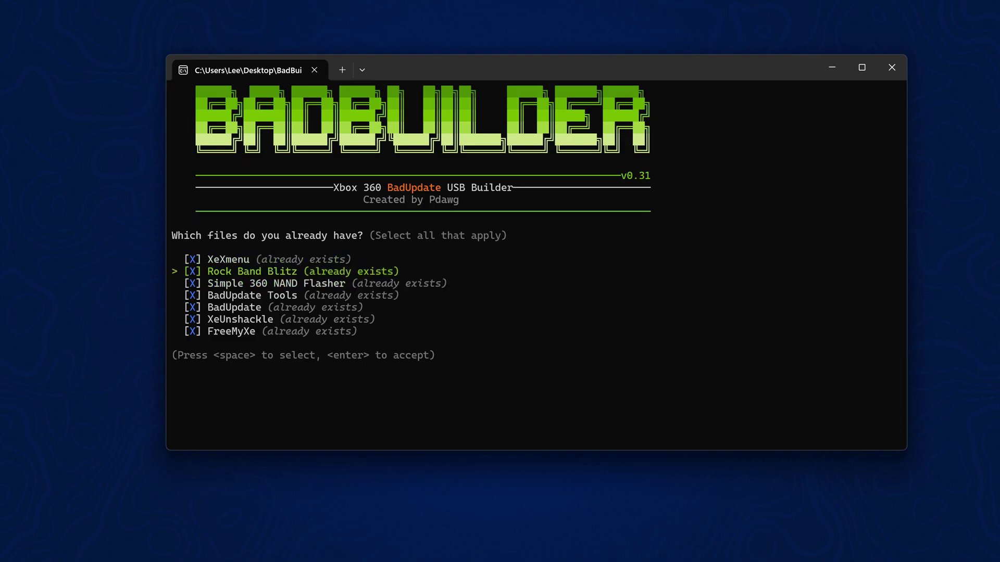
key("Down")
key("Down")
key("Up")
key("Down")
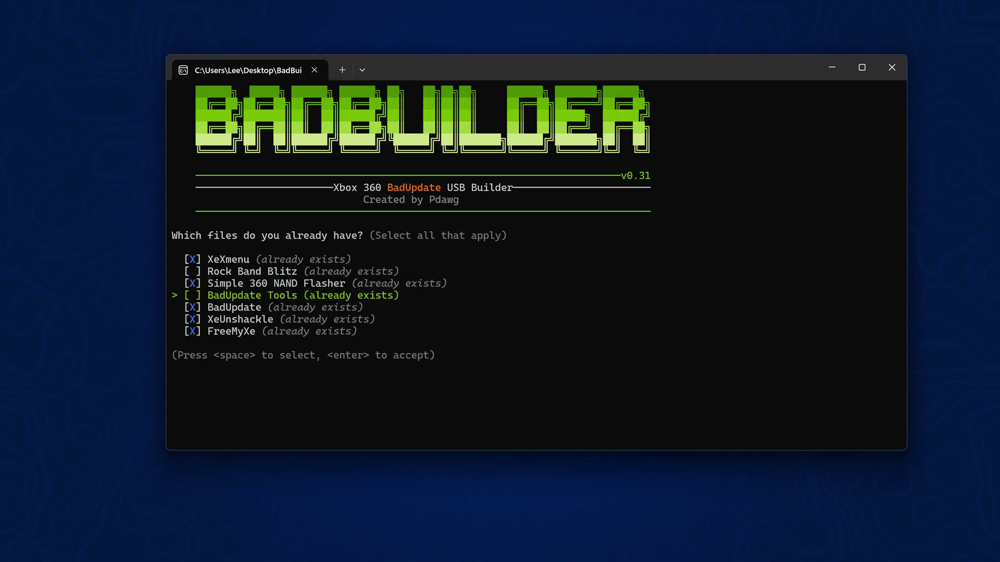
key("Up")
key("Up")
key("Up")
key("Down")
key("Down")
key("Down")
key("Down")
key("Down")
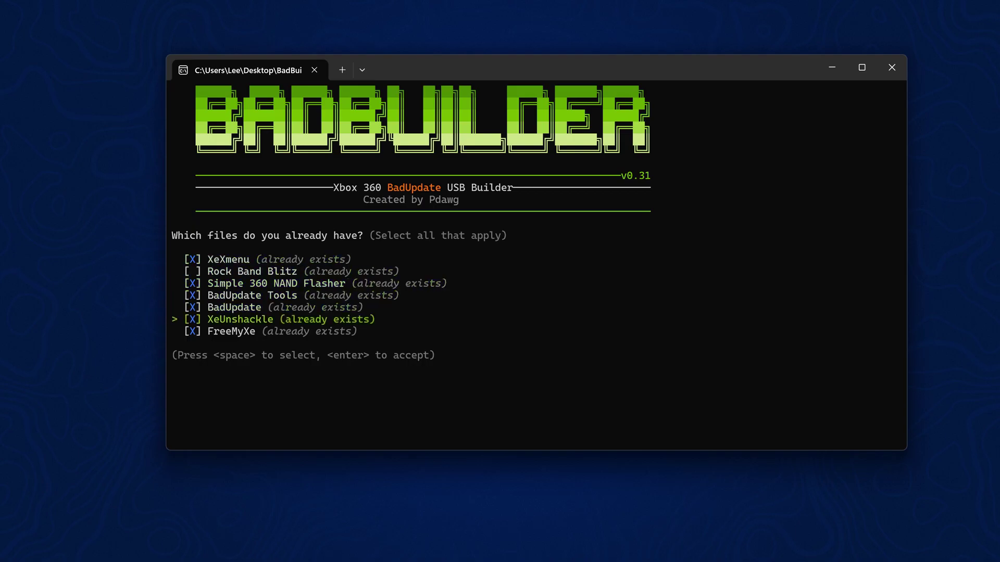
Step: Review the remaining entries from XeXmenu to FreeMyXe and accept the selection to download Rock Band Blitz
key("Up")
key("Up")
key("Up")
key("Up")
key("Up")
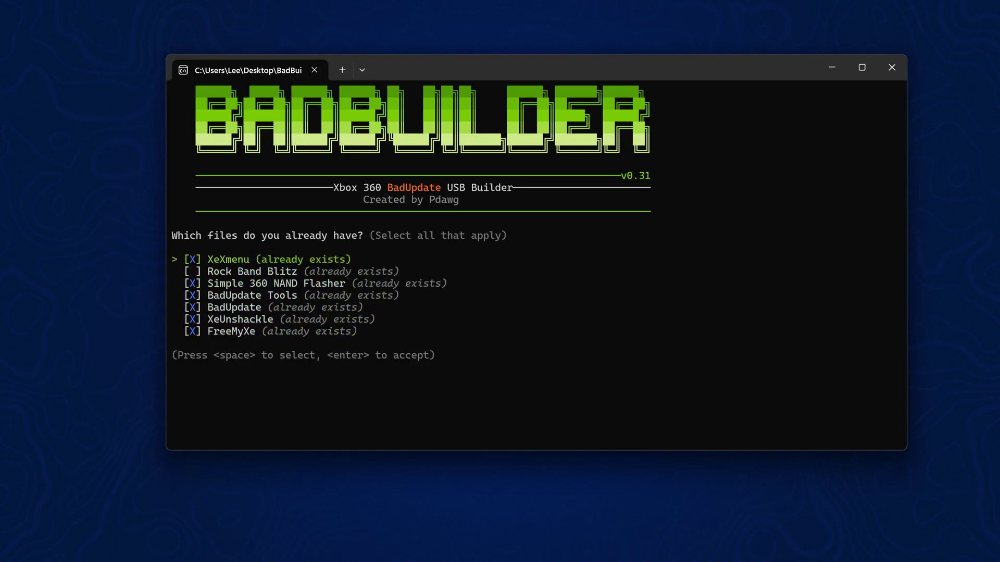
key("Down")
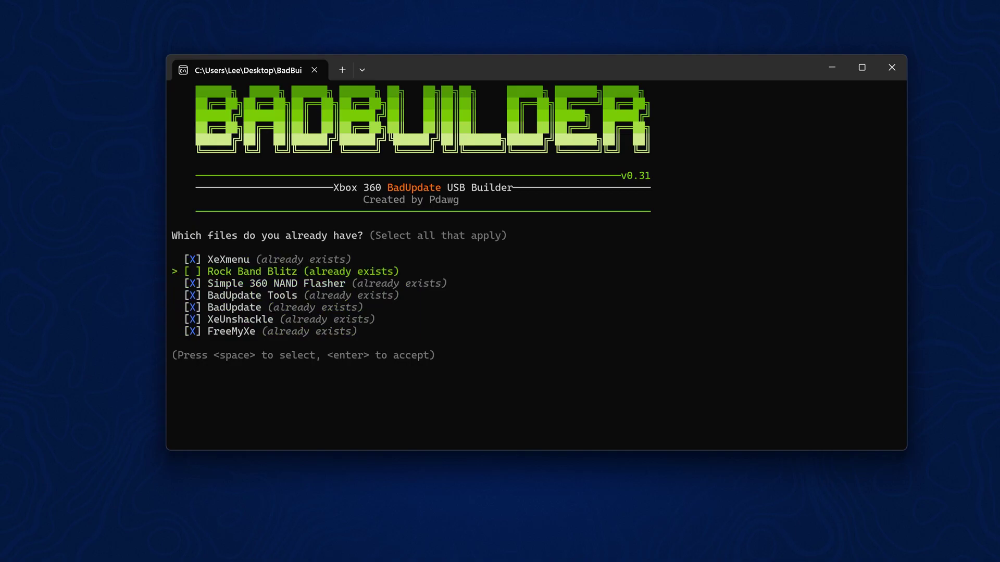
key("Down")
key("Down")
key("Down")
key("Down")
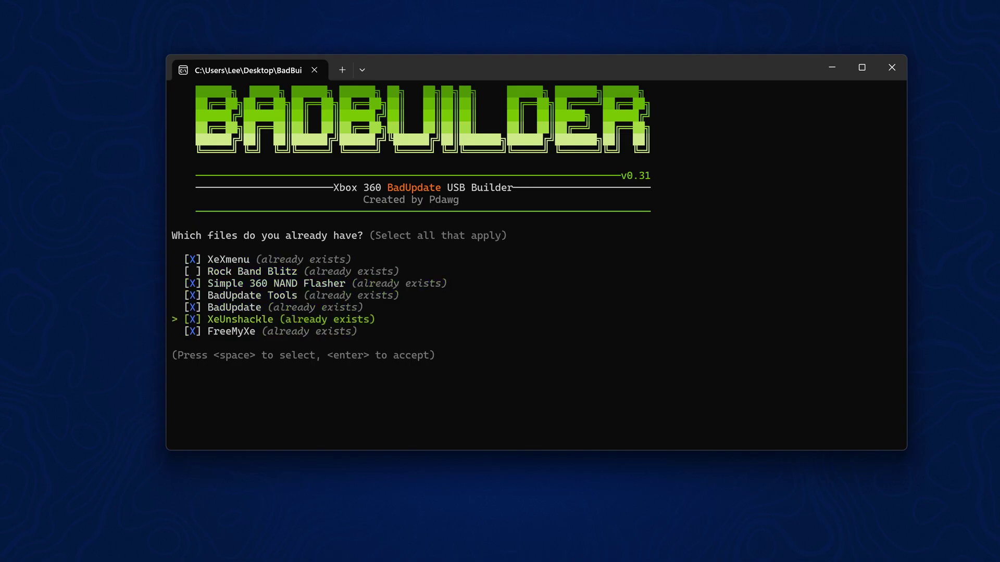
key("Down")
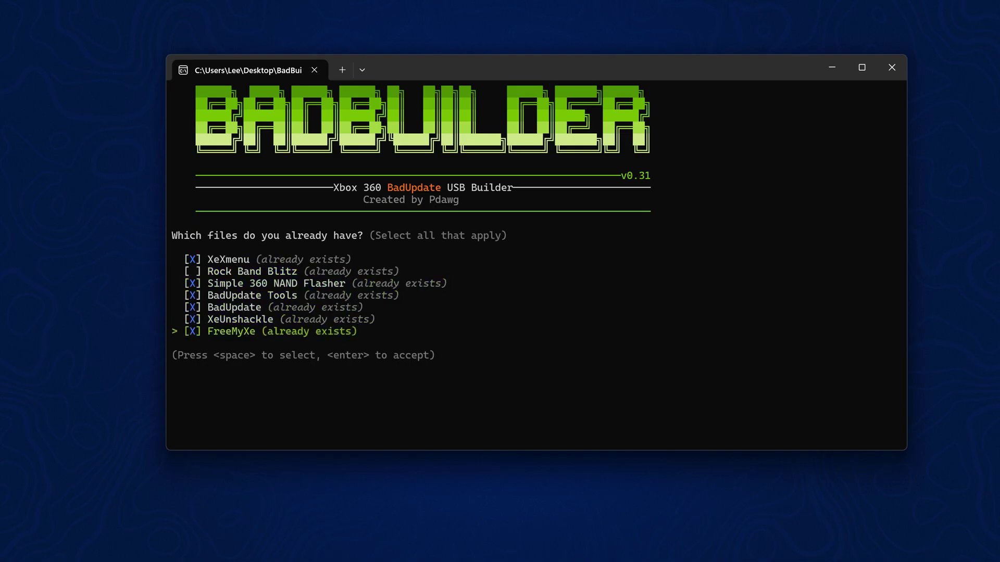
key("Up")
key("Up")
key("Up")
key("Up")
key("Down")
key("Down")
key("Down")
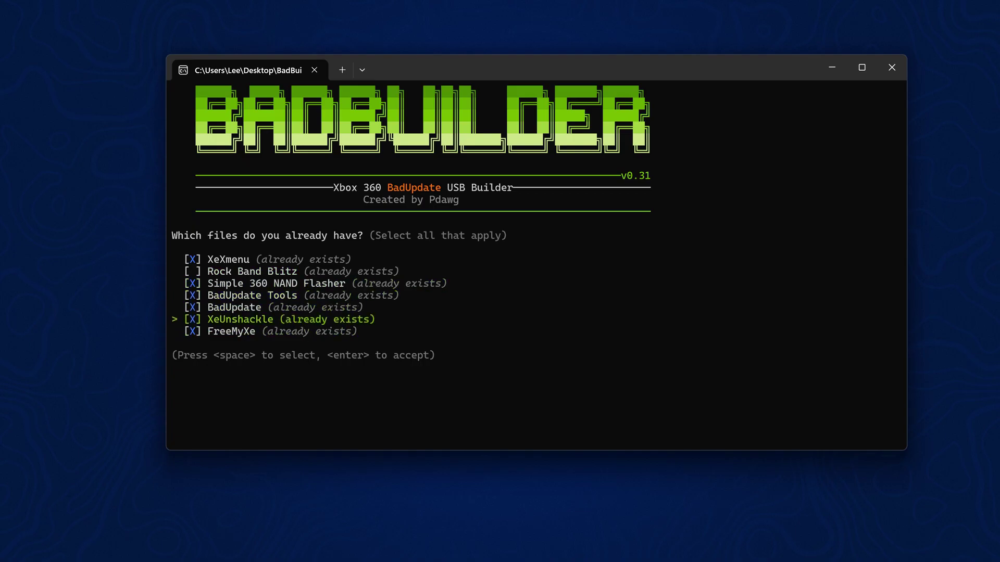
key("Return")
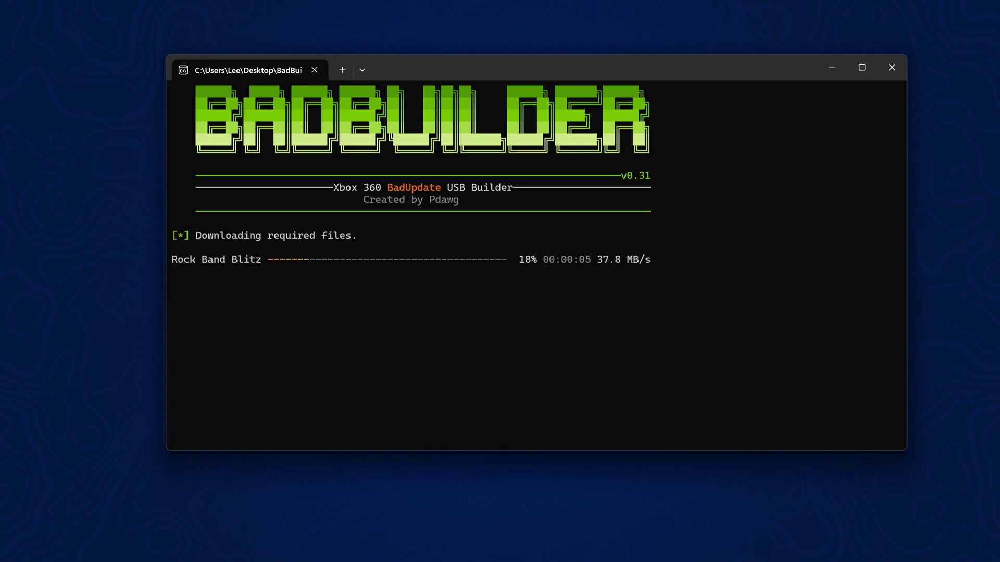
Step: Choose XeUnshackle as the program launched by BadUpdate, decline adding homebrew programs, and exit BadBuilder
key("Up")
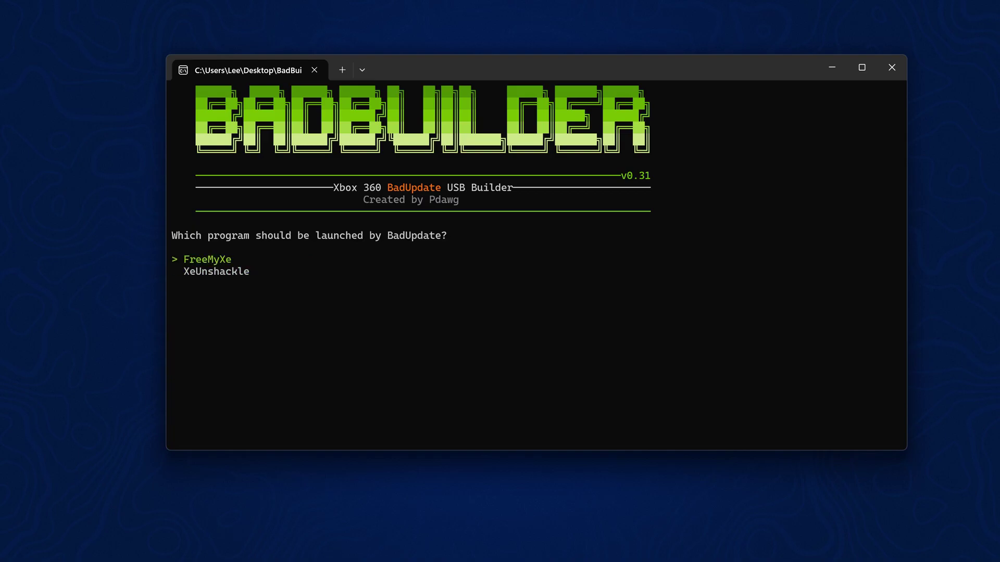
key("Down")
key("Return")
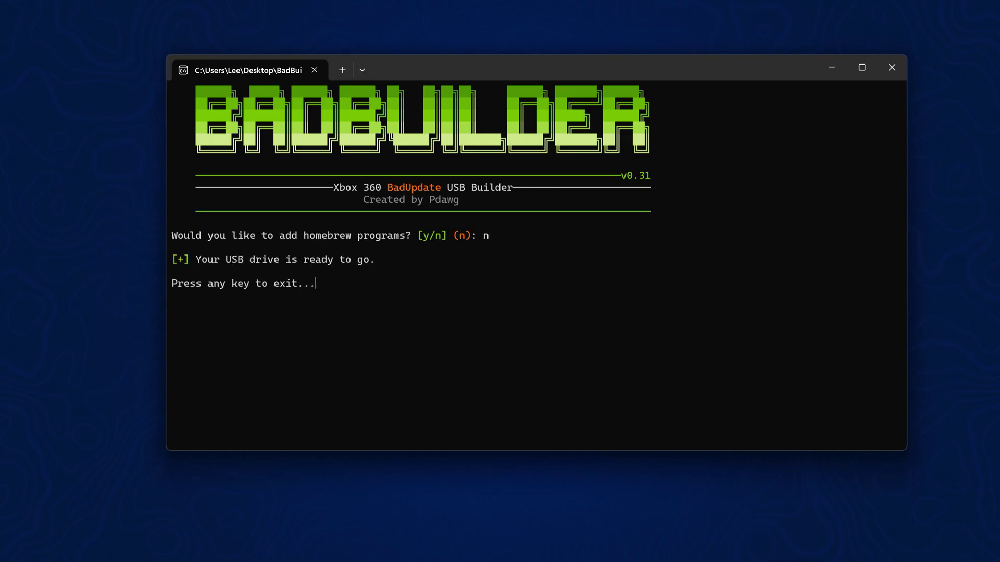
key("Return")
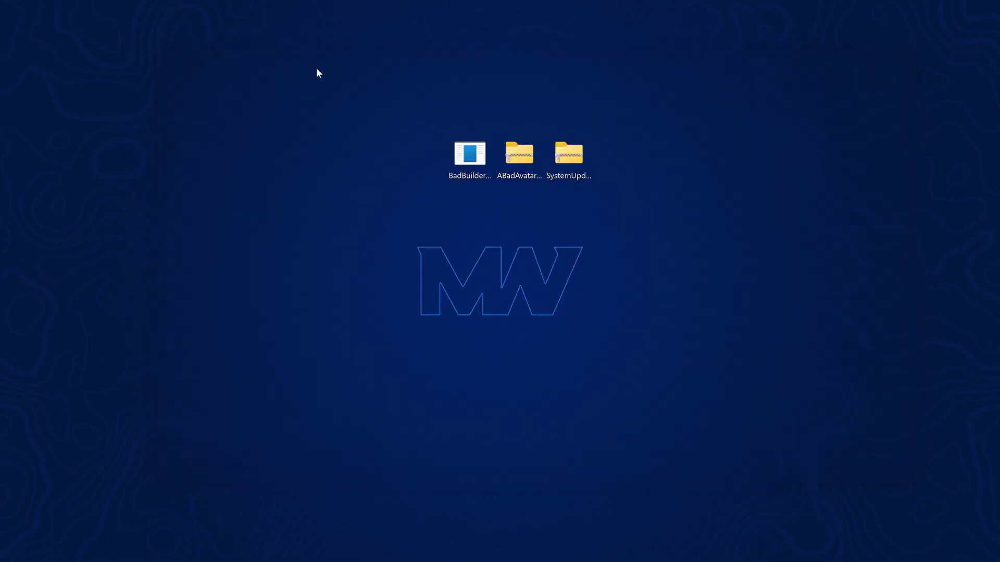
Step: Open the BADUPDATE (E:) drive in File Explorer and examine the files created on it
left_click(558, 544)
left_click(619, 196)
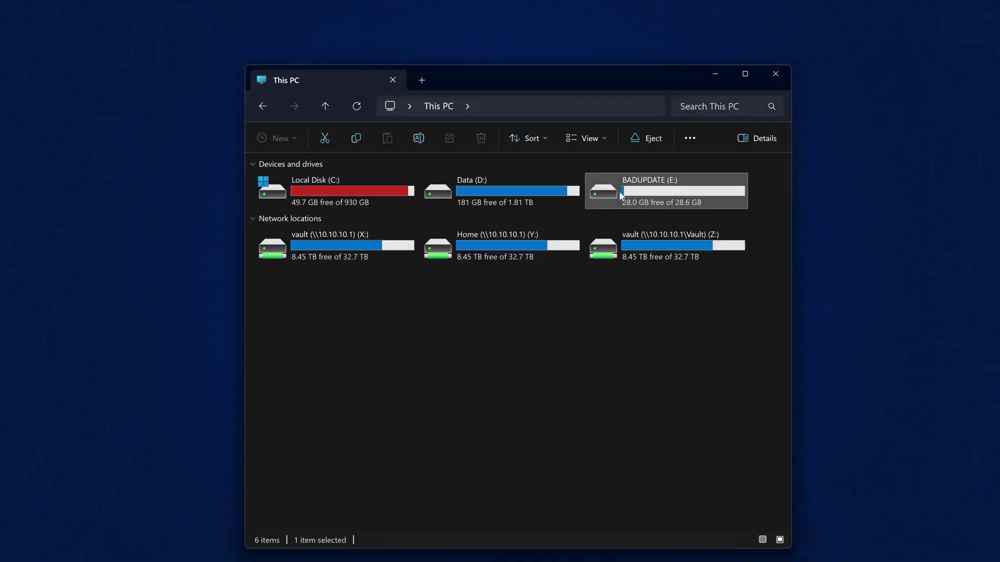
double_click(662, 189)
left_click_drag(283, 364, 492, 172)
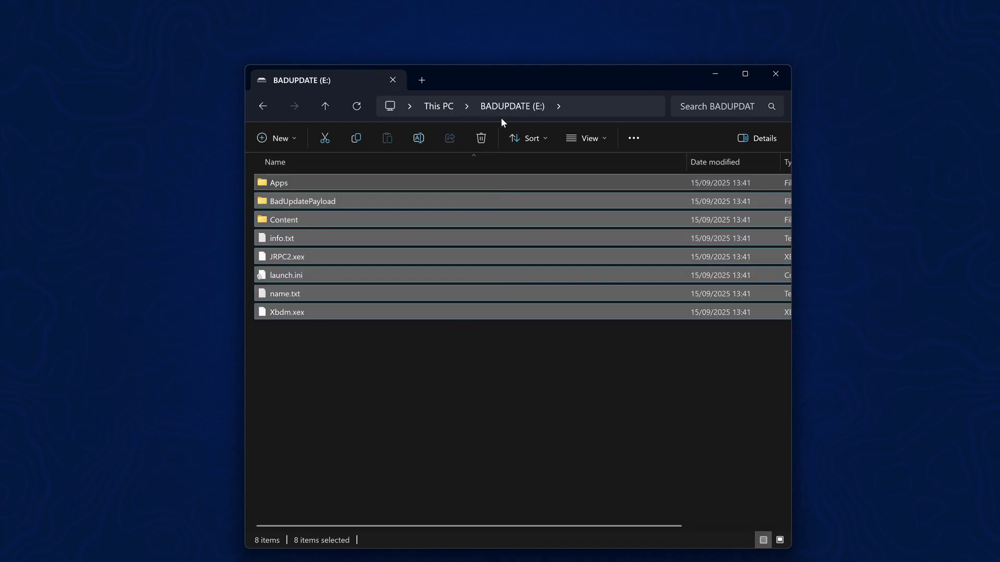
left_click(464, 354)
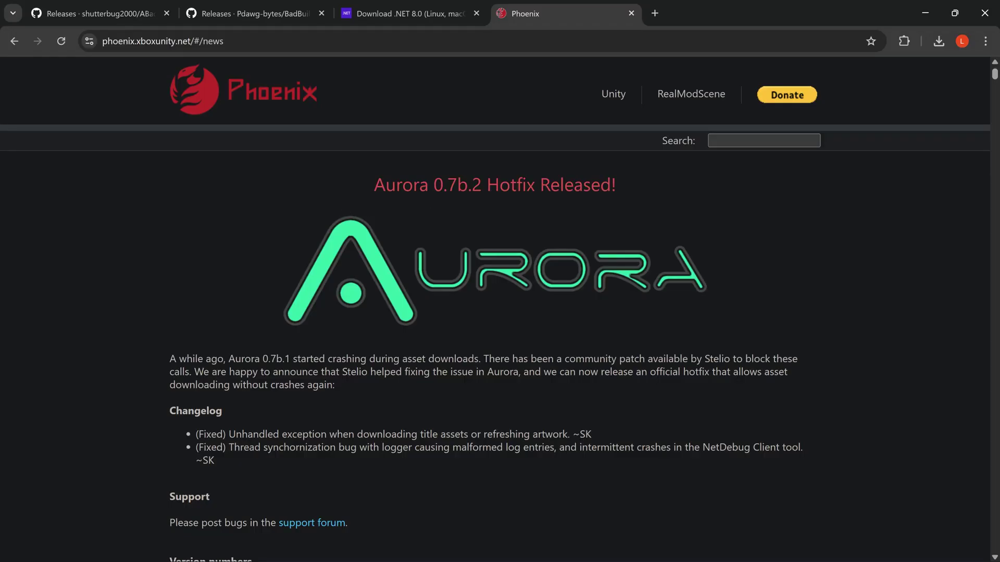
Step: Locate Aurora 0.7b.2 - Release Package.rar on the Phoenix site, and place its opened archive beside the BADUPDATE (E:) window
scroll(494, 343, "down", 7)
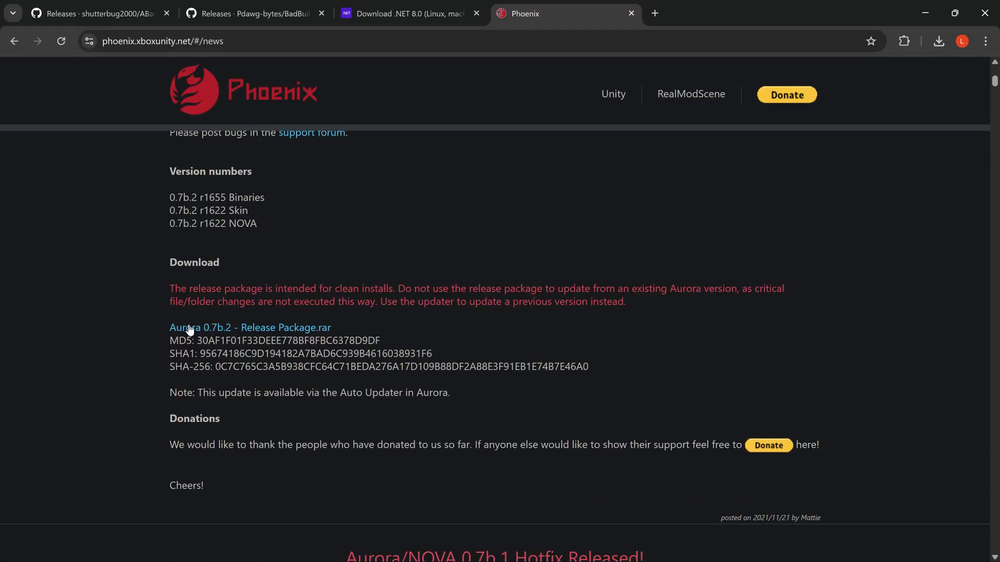
left_click(914, 15)
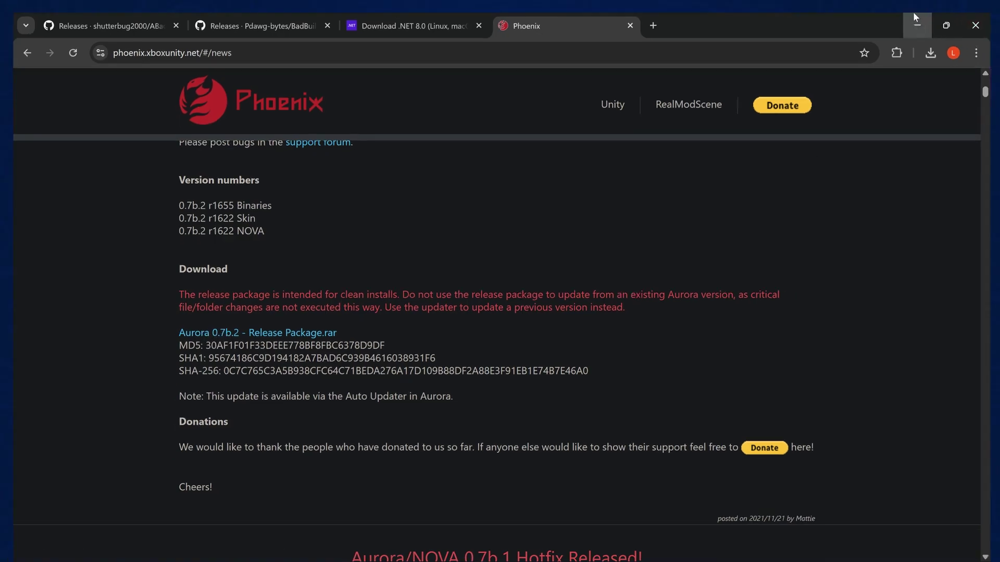
left_click_drag(436, 207, 729, 67)
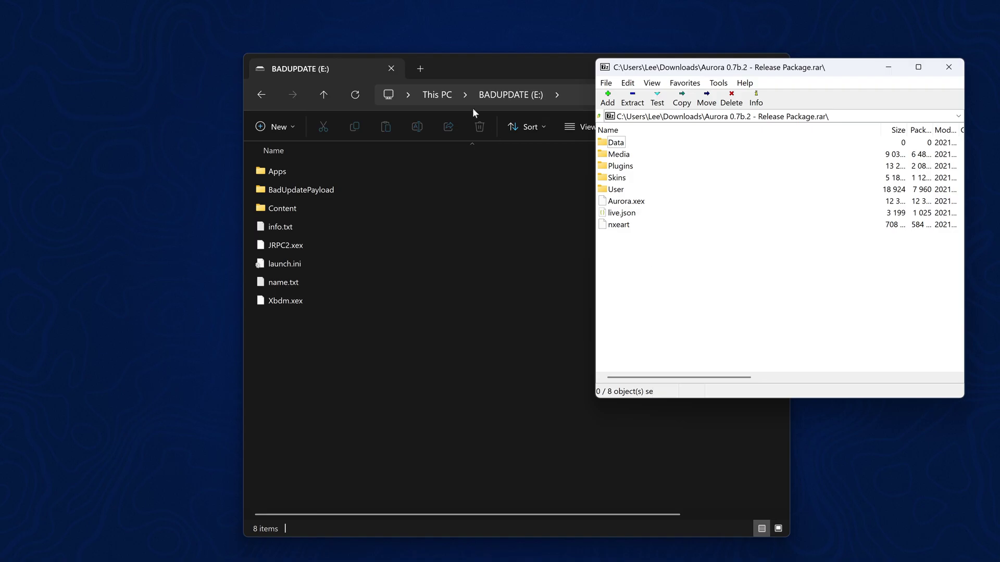
Step: Create a folder named Homebrew in the root of BADUPDATE (E:) and open it
left_click(460, 60)
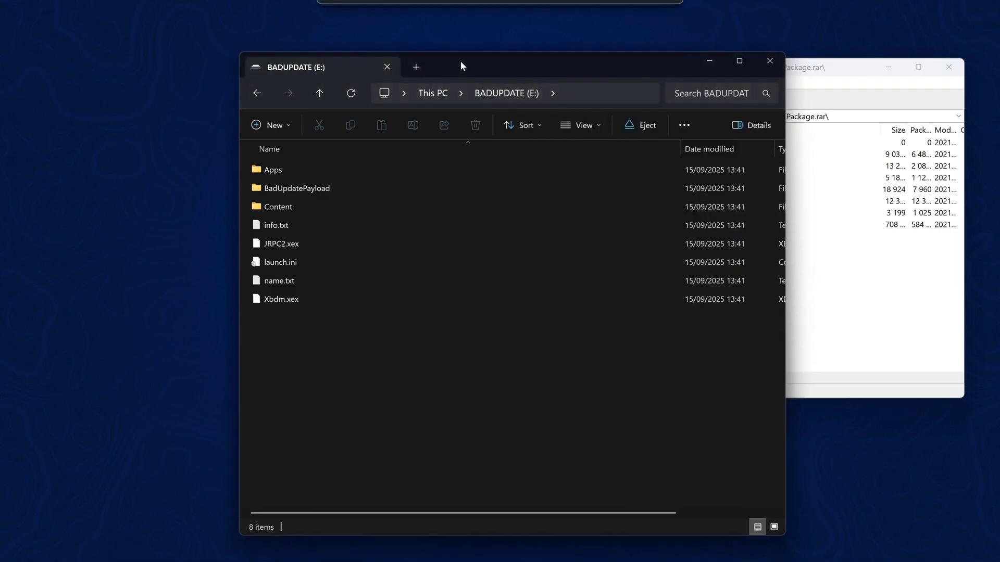
right_click(306, 348)
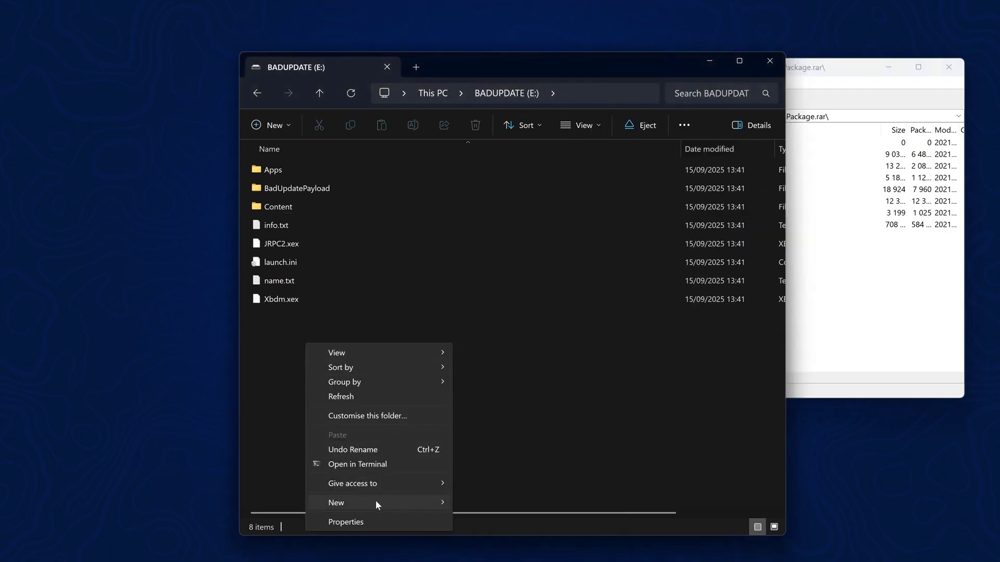
mouse_move(376, 503)
left_click(502, 377)
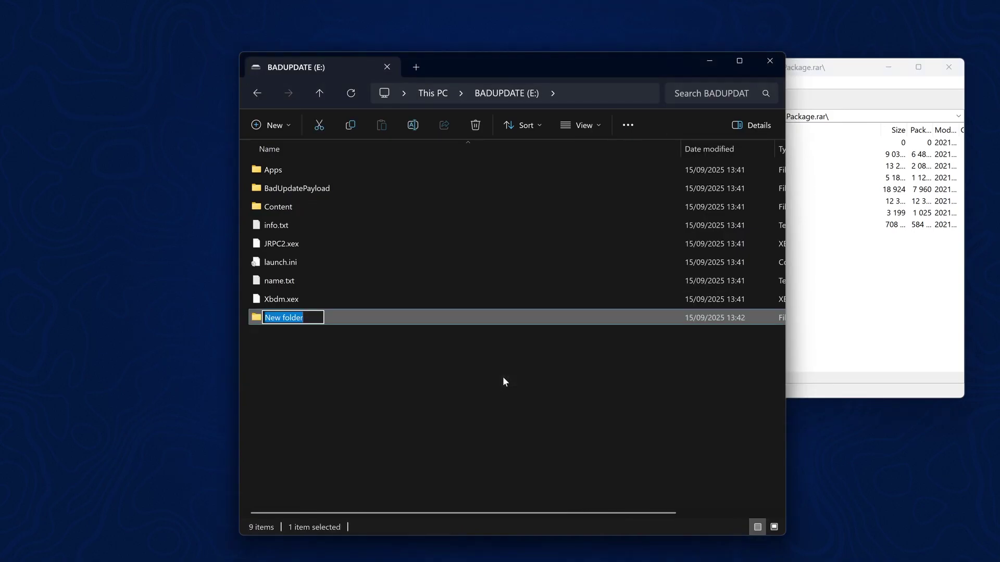
type("Home")
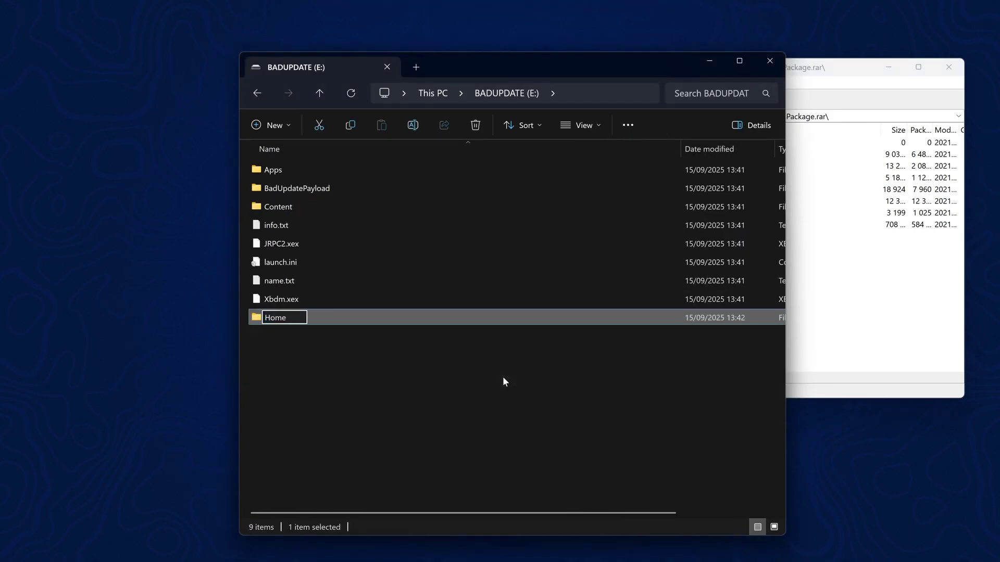
type("brew")
key("Return")
double_click(435, 315)
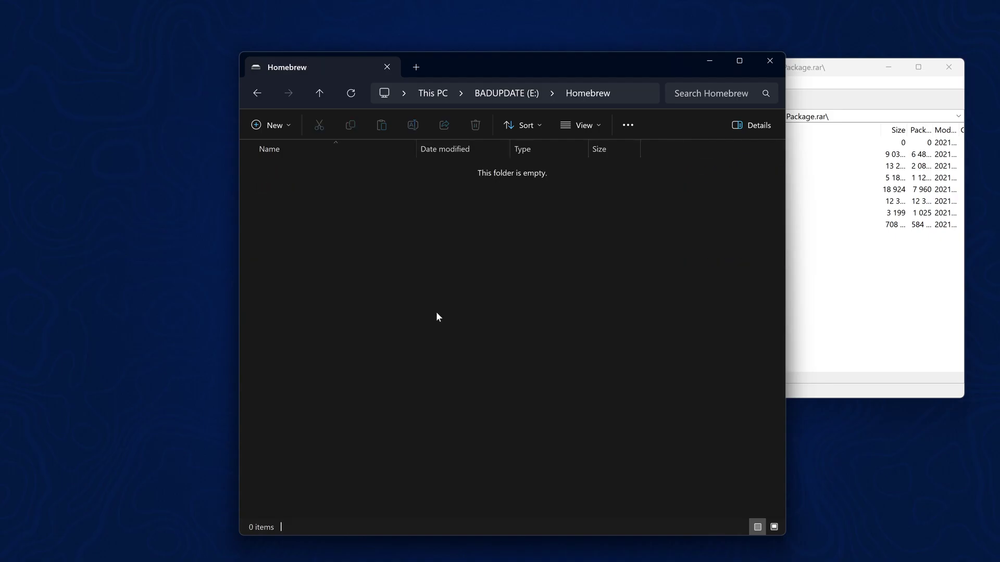
Step: Copy all files and folders from the Aurora 0.7b.2 archive into the Homebrew folder, and close the archive
left_click(932, 273)
left_click_drag(719, 292, 480, 191)
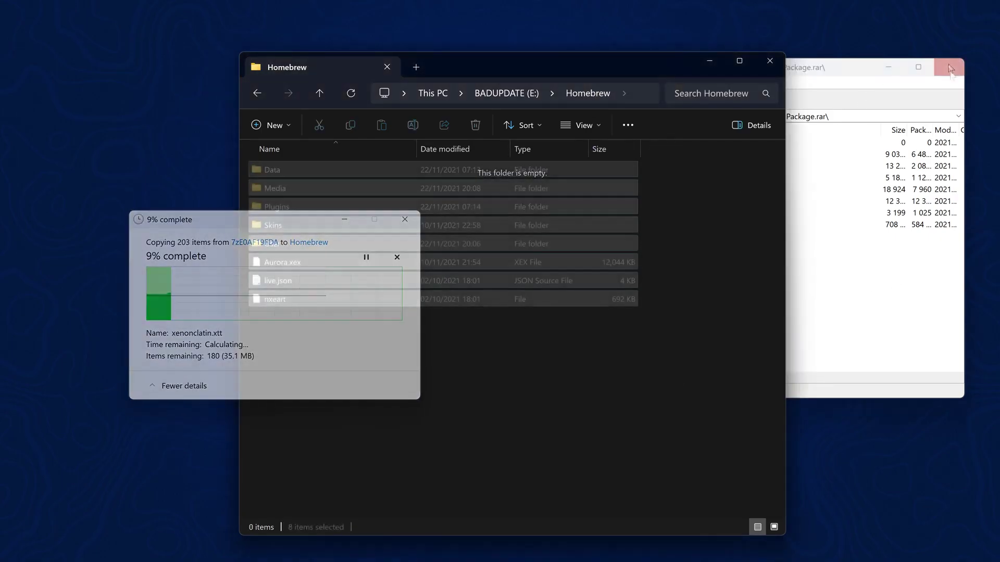
left_click(943, 62)
left_click(442, 351)
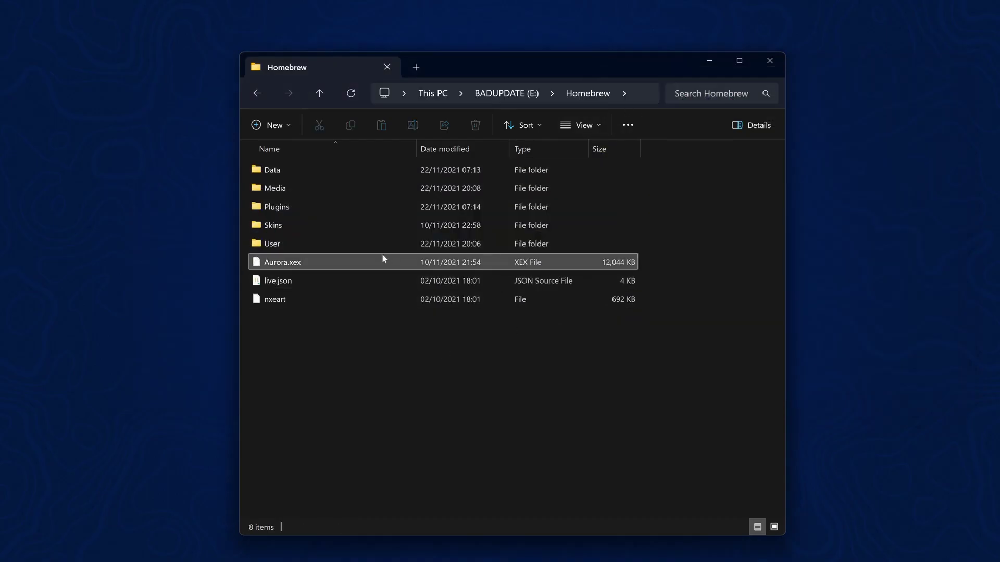
Step: Select Aurora.xex in the Homebrew folder
left_click(354, 261)
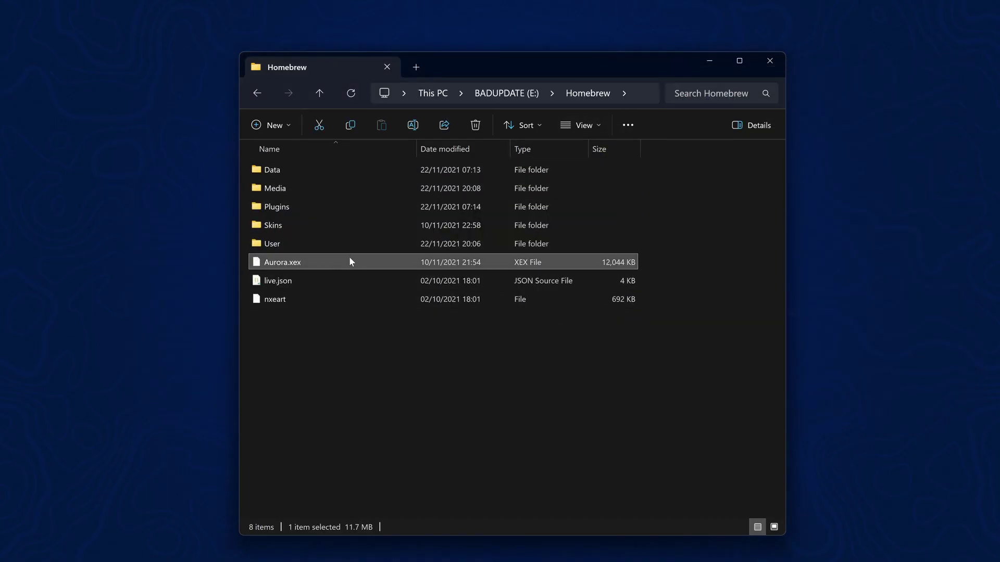
right_click(350, 256)
left_click(429, 370)
Step: Open launch.ini from the root of BADUPDATE (E:) and go to the Default entry under [Paths]
key("alt+Left")
left_click(280, 281)
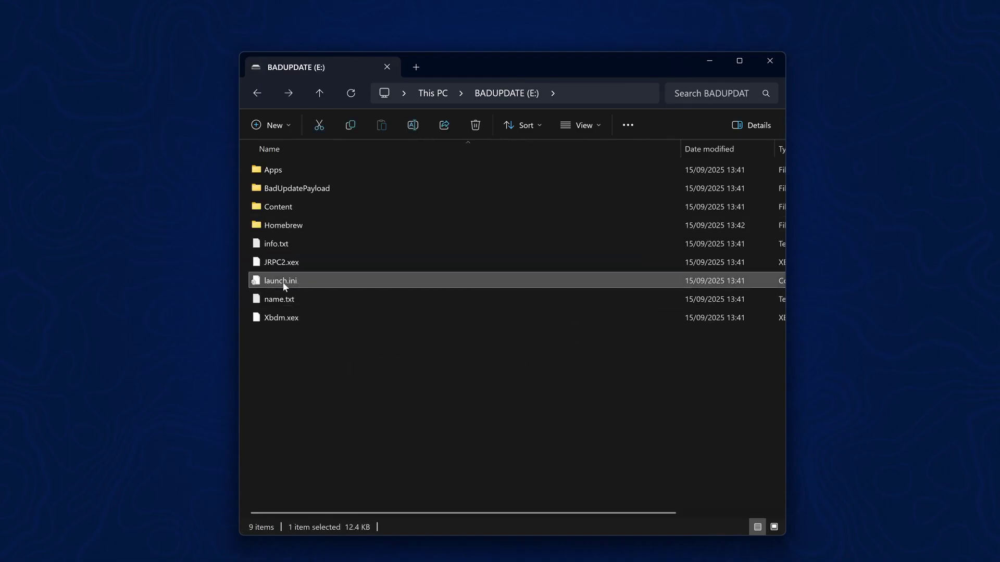
key("Return")
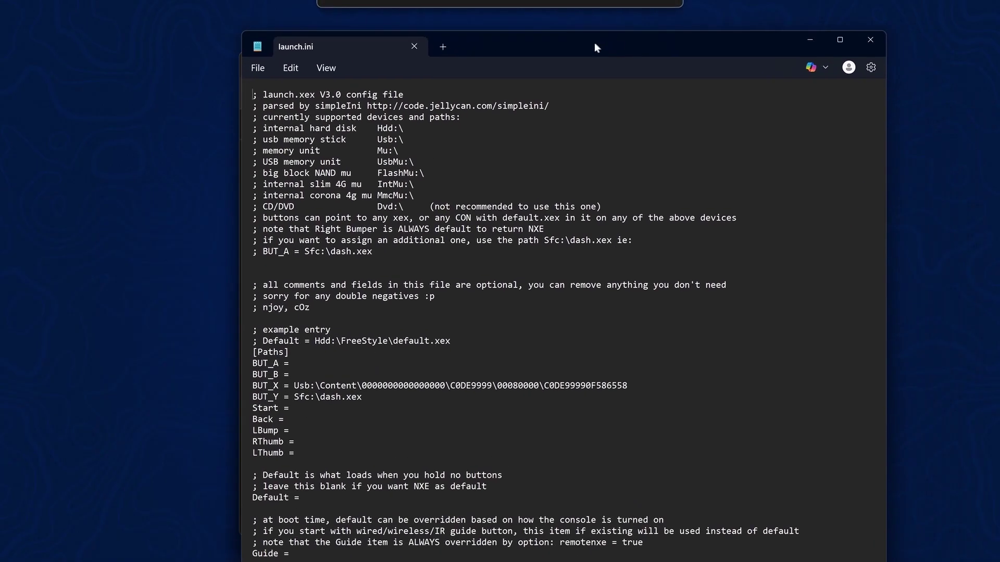
scroll(555, 312, "down", 3)
scroll(554, 313, "down", 5)
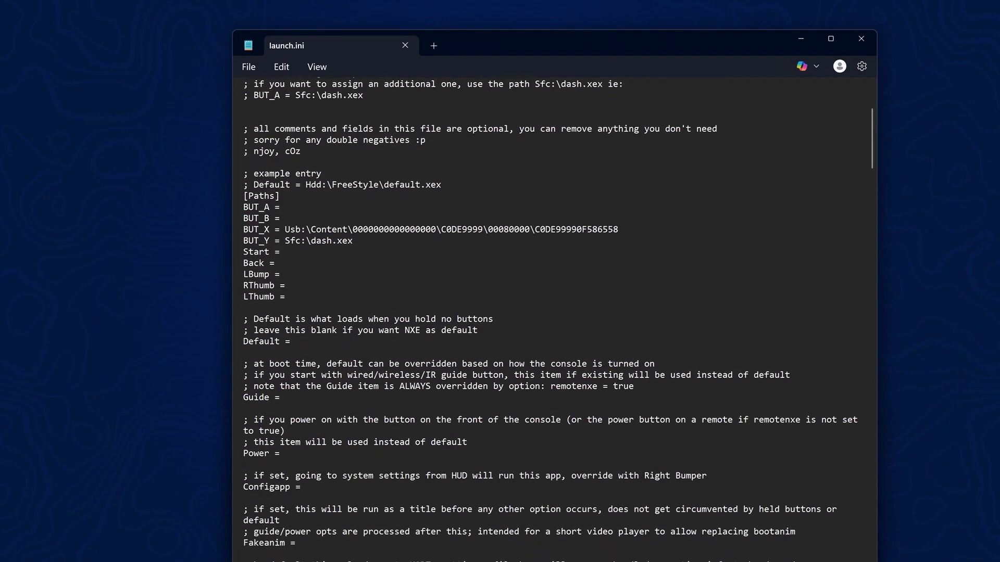
Step: Set the Default entry in launch.ini to Usb:\Homebrew\Aurora.xex without quotation marks, then save and close the file
scroll(555, 313, "down", 3)
scroll(554, 312, "up", 6)
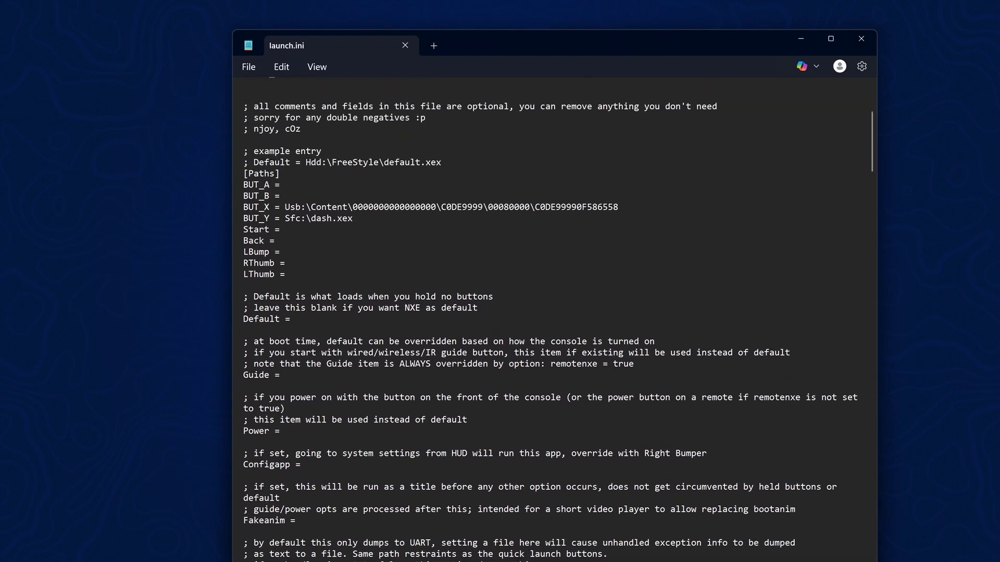
key("ctrl+v")
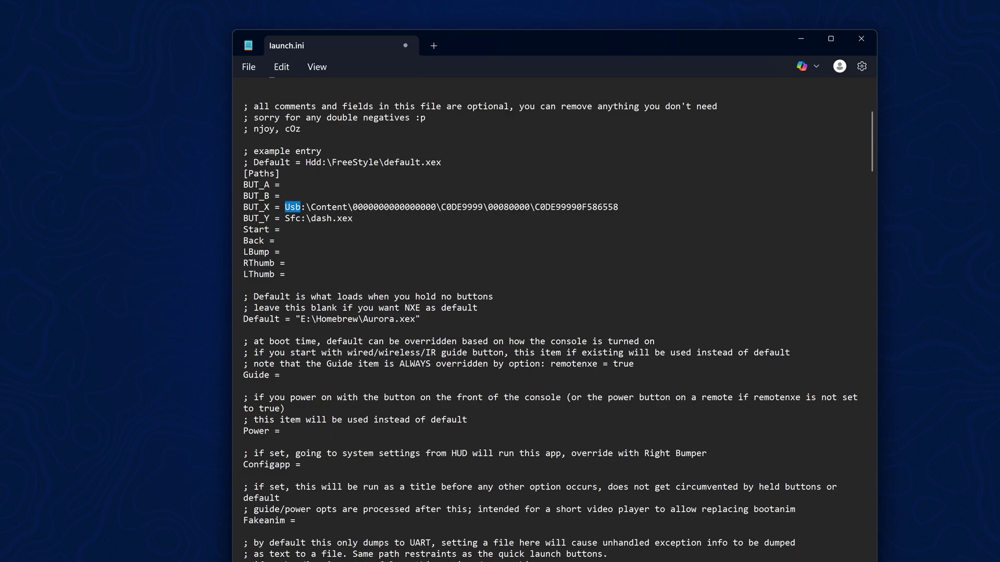
double_click(303, 319)
key("ctrl+v")
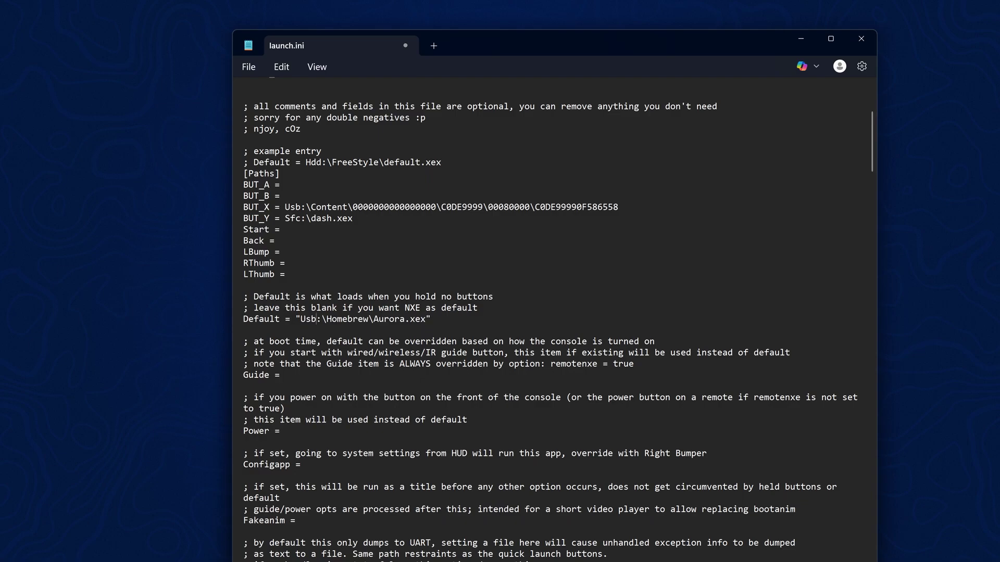
key("BackSpace")
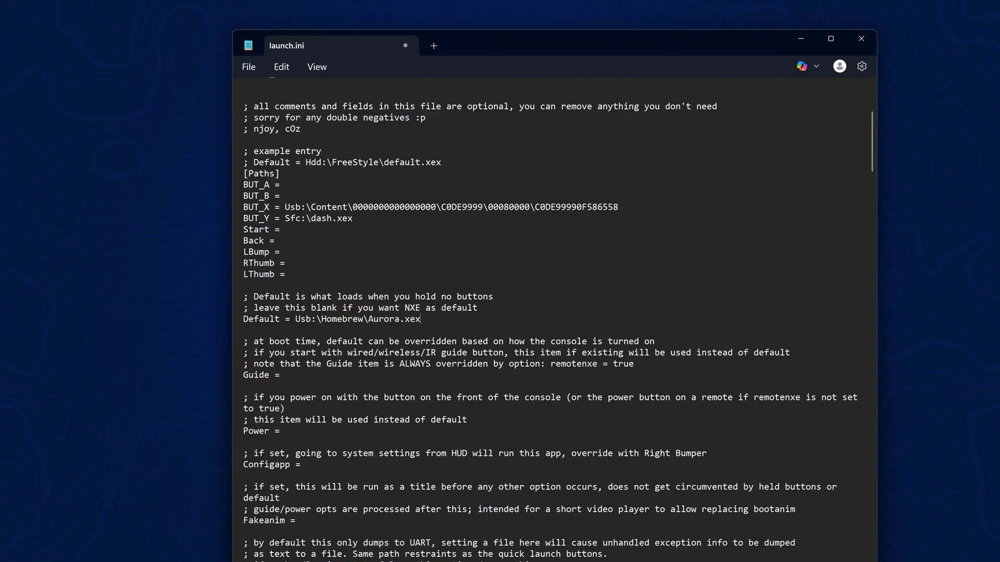
left_click(861, 38)
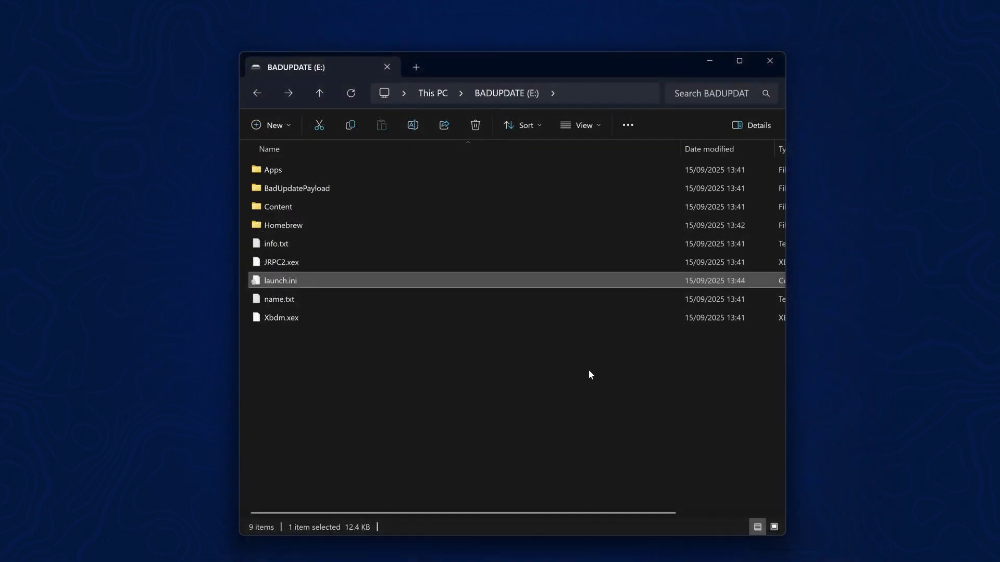
Step: Open ABadAvatar-publicbeta1.0.zip from the desktop and arrange it beside the BADUPDATE (E:) window
key("ctrl+a")
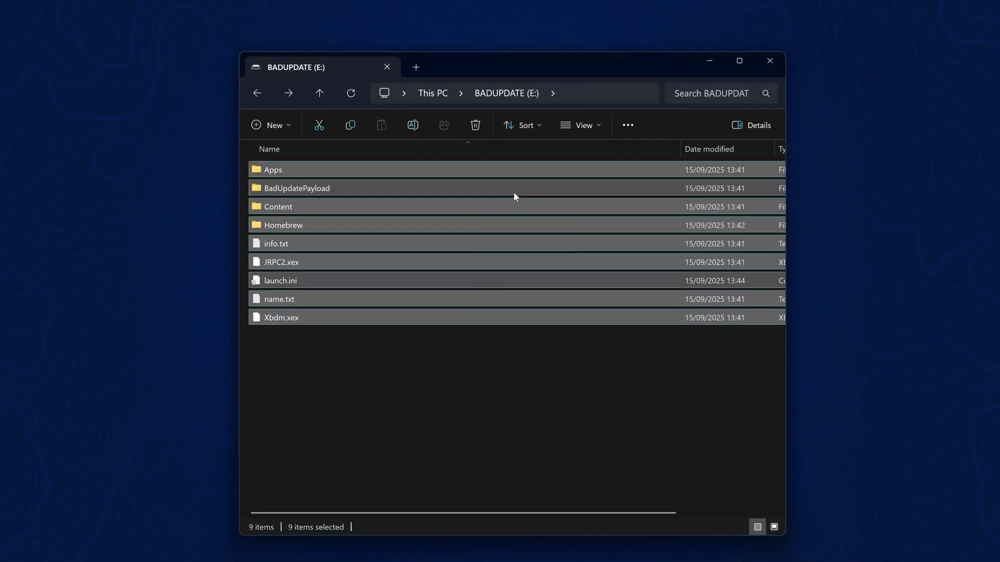
key("Escape")
left_click_drag(585, 70, 598, 214)
left_click(516, 151)
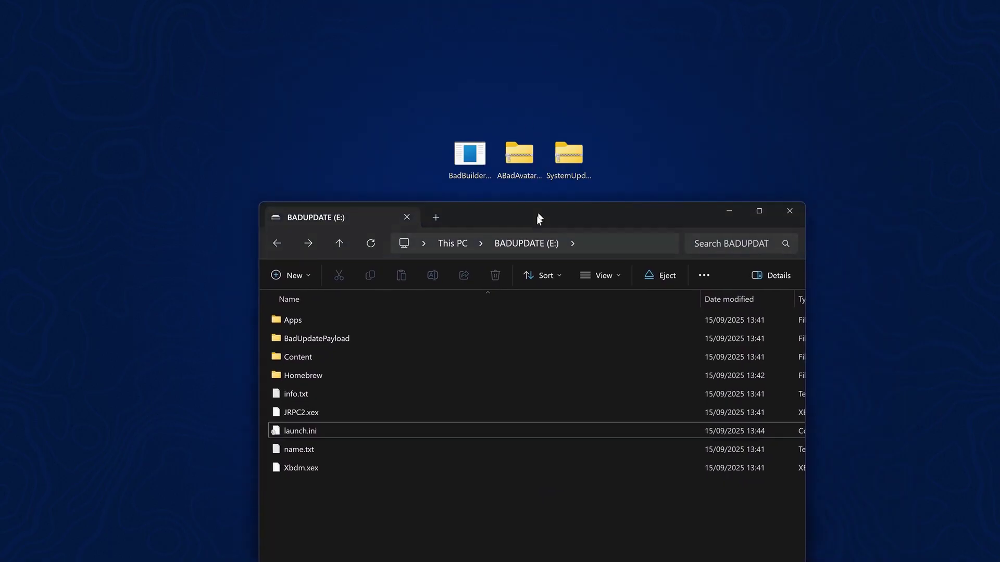
double_click(516, 151)
left_click_drag(499, 19, 736, 52)
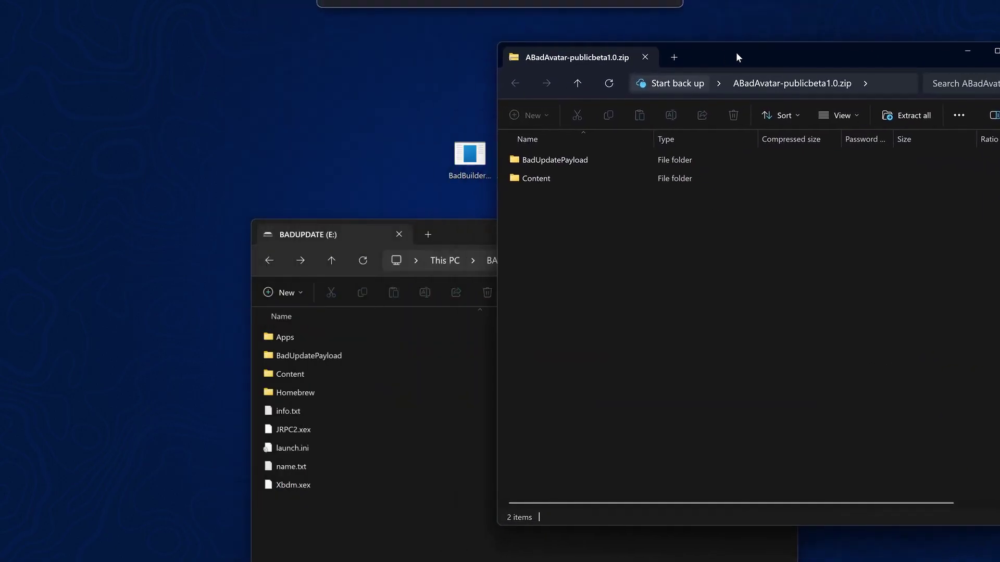
left_click_drag(466, 237, 322, 104)
left_click_drag(710, 61, 714, 105)
Step: Copy the BadUpdatePayload and Content folders from the ABadAvatar archive into the root of BADUPDATE (E:), and close the archive
left_click(569, 196)
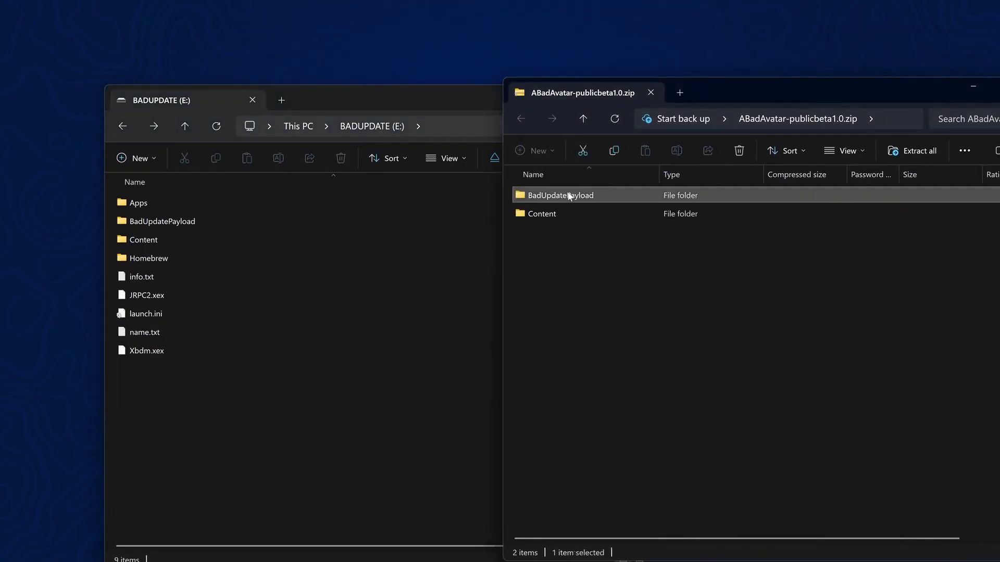
left_click(555, 219)
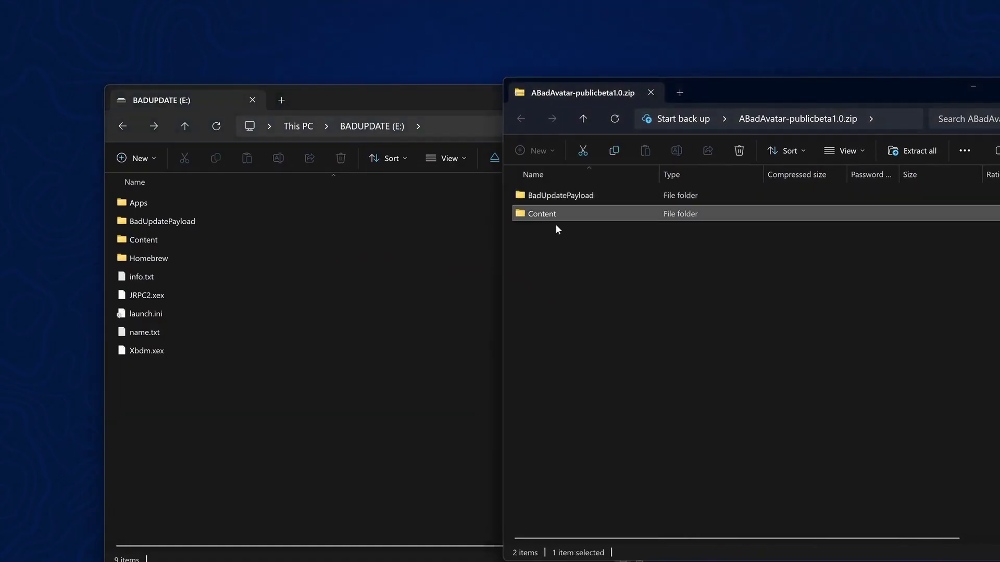
left_click_drag(558, 229, 254, 423)
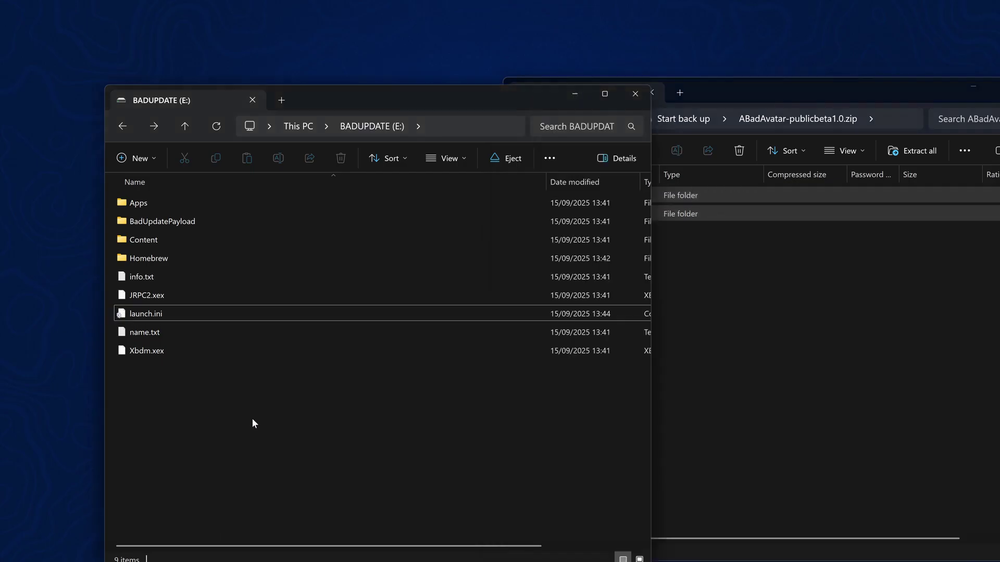
key("Return")
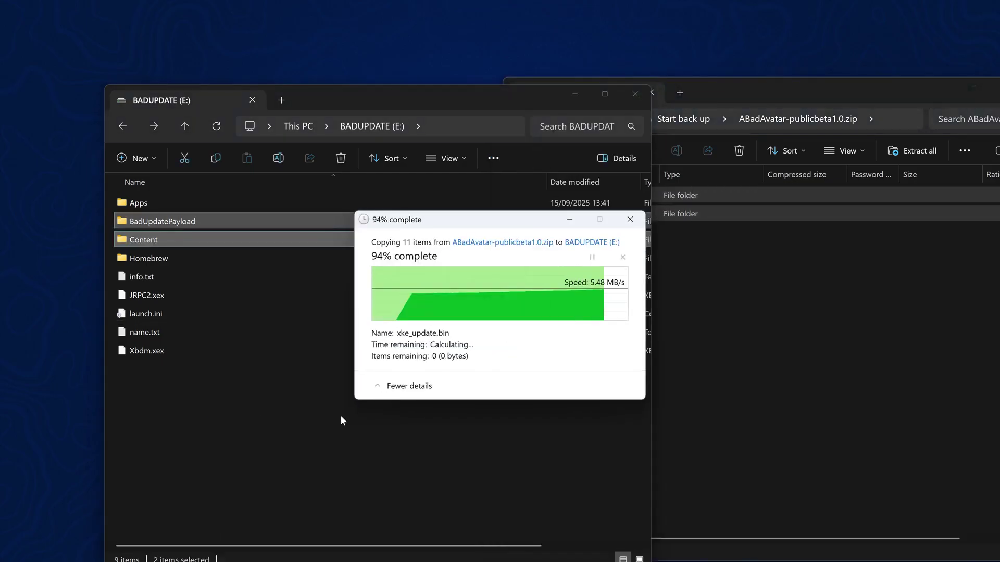
left_click(902, 155)
left_click_drag(923, 85, 684, 115)
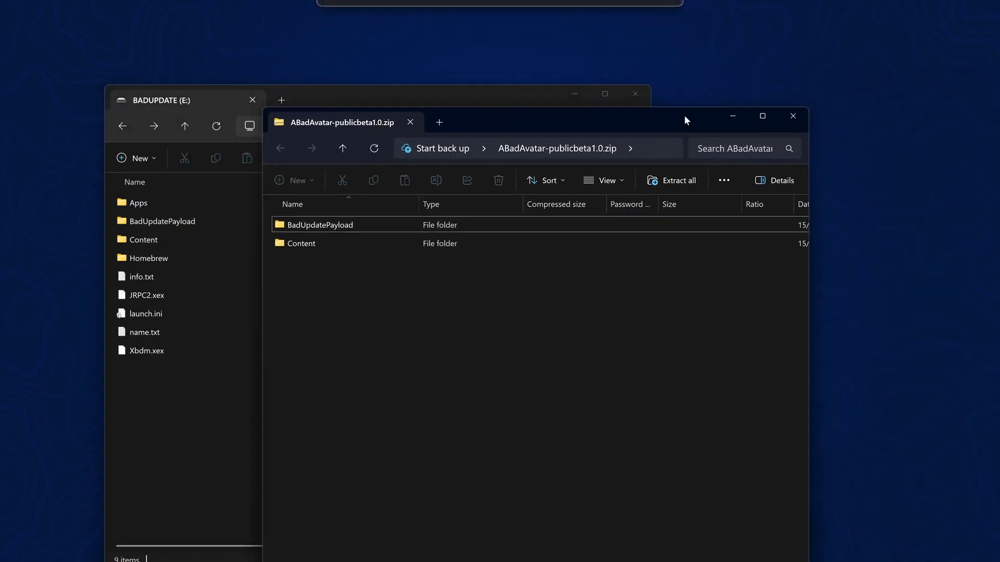
left_click(793, 115)
left_click_drag(448, 89, 583, 64)
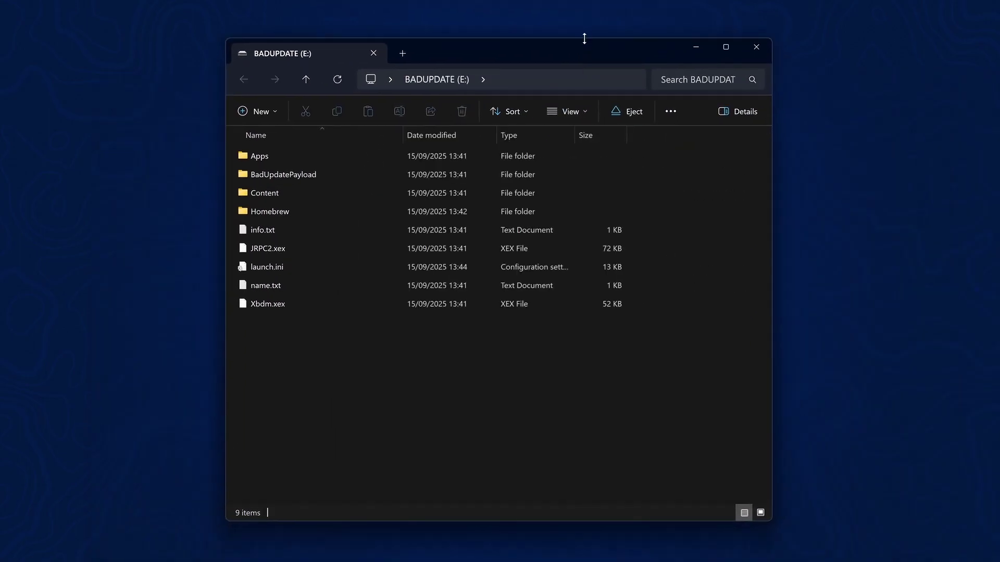
Step: Open SystemUpdate_17559_USB.zip from the desktop and place it beside the BADUPDATE (E:) window
left_click_drag(582, 45, 584, 201)
left_click(575, 179)
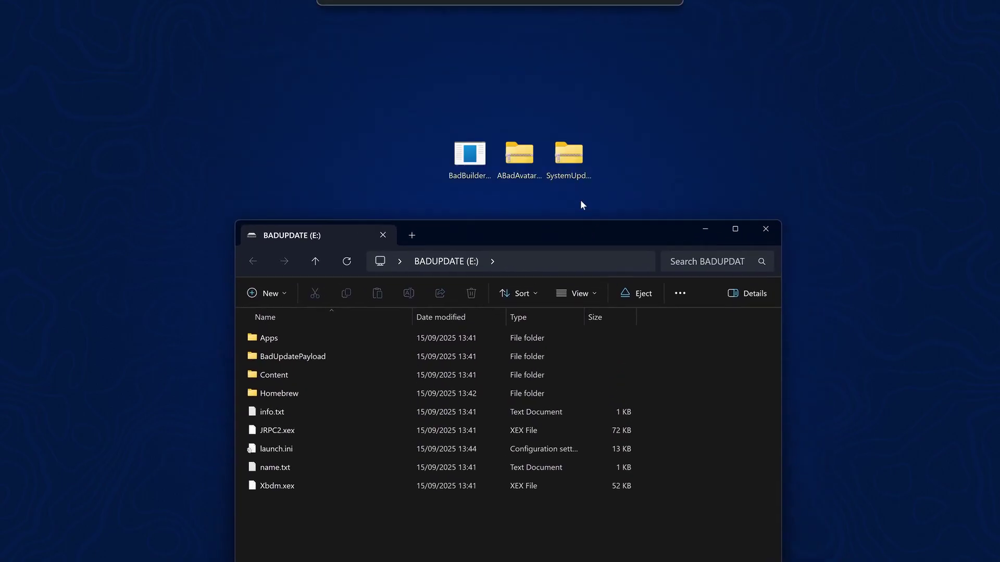
double_click(571, 170)
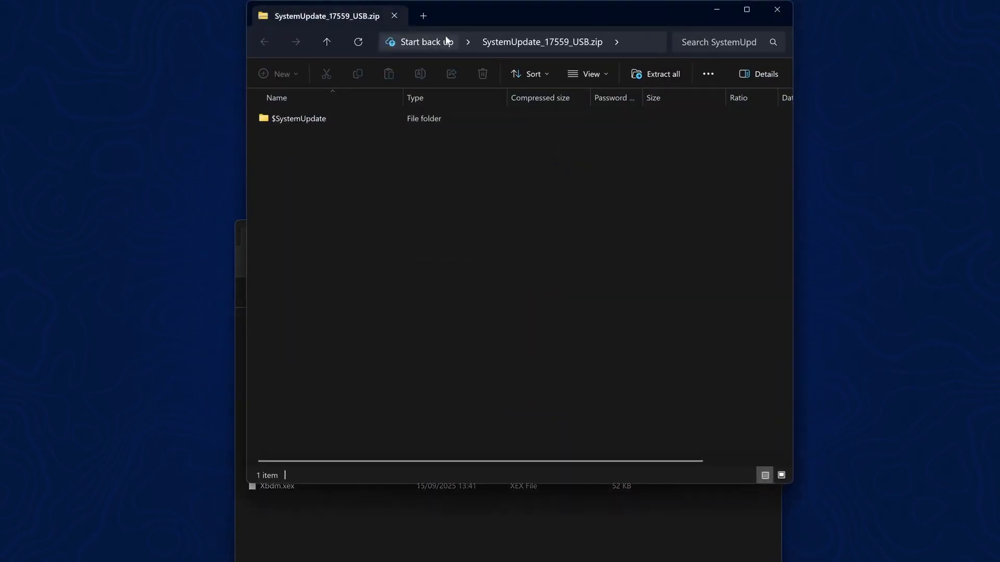
left_click_drag(450, 11, 700, 47)
Step: Copy the $SystemUpdate folder from the archive into the root of BADUPDATE (E:), and close both windows
left_click(539, 153)
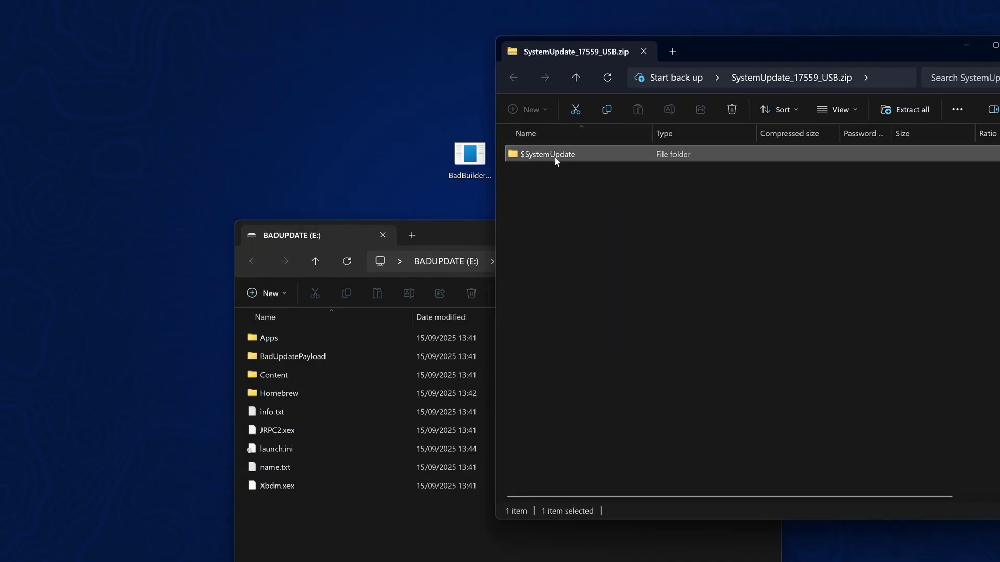
left_click_drag(566, 160, 352, 523)
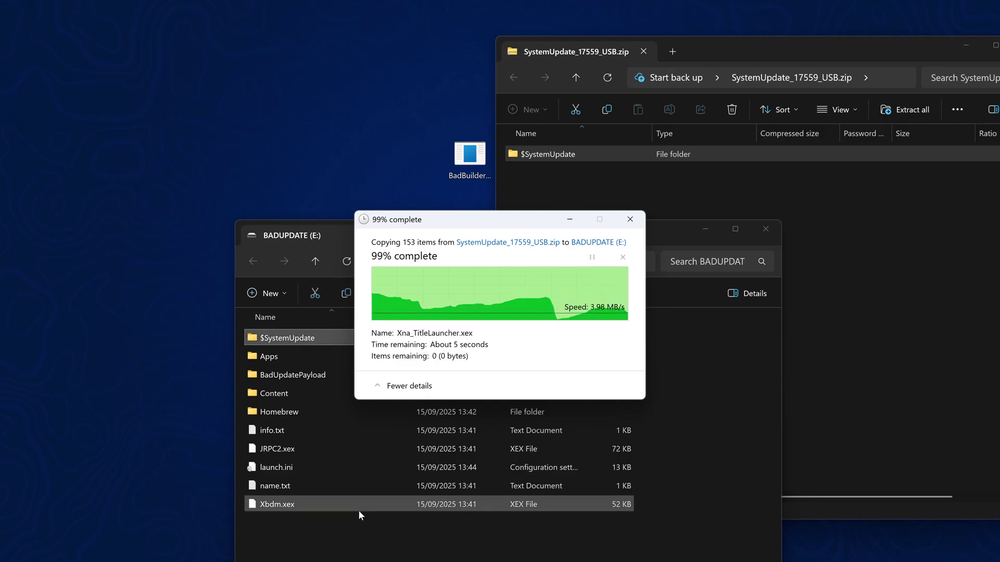
left_click_drag(574, 238, 522, 93)
left_click_drag(885, 51, 800, 54)
left_click(940, 49)
left_click_drag(476, 92, 492, 52)
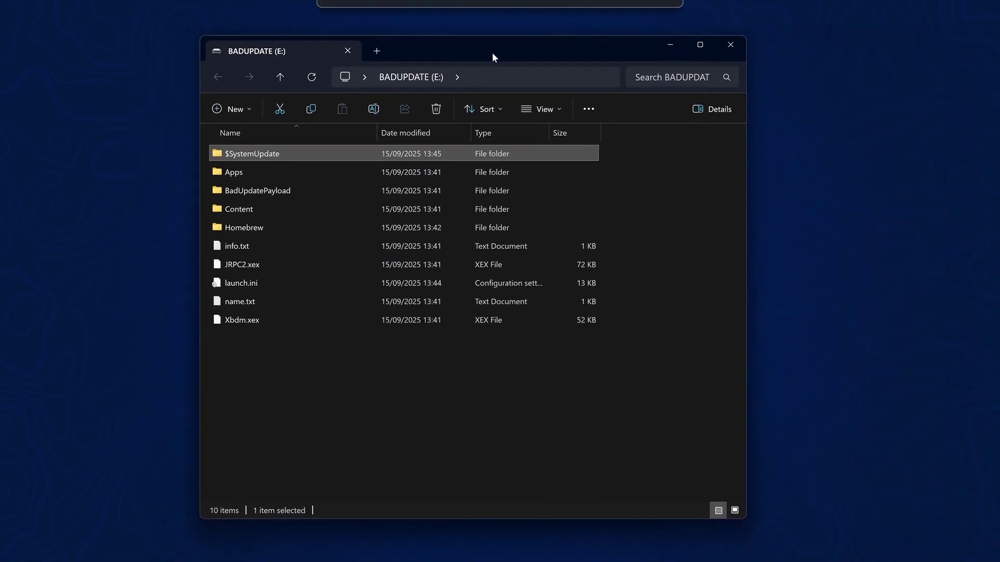
left_click(433, 371)
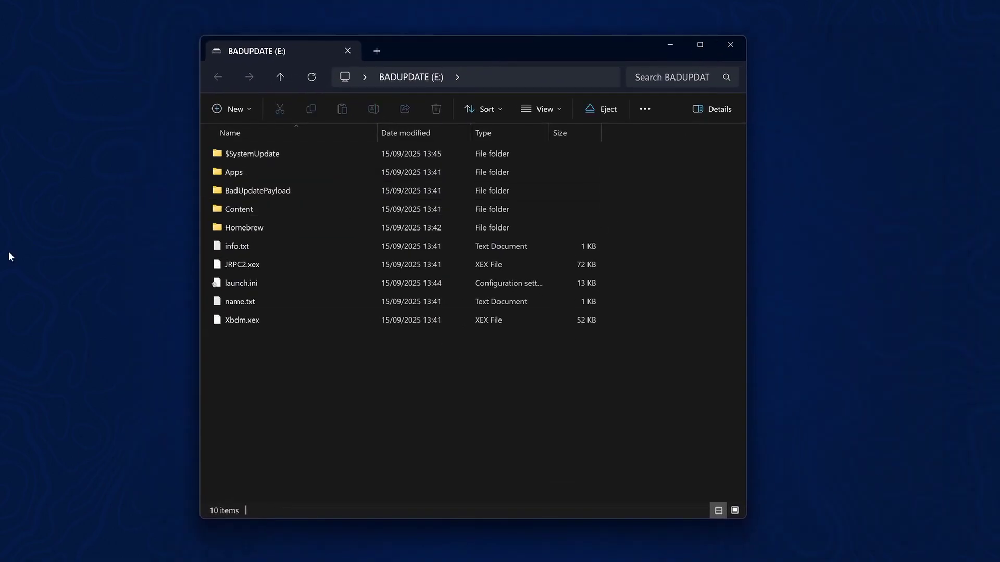
left_click(737, 50)
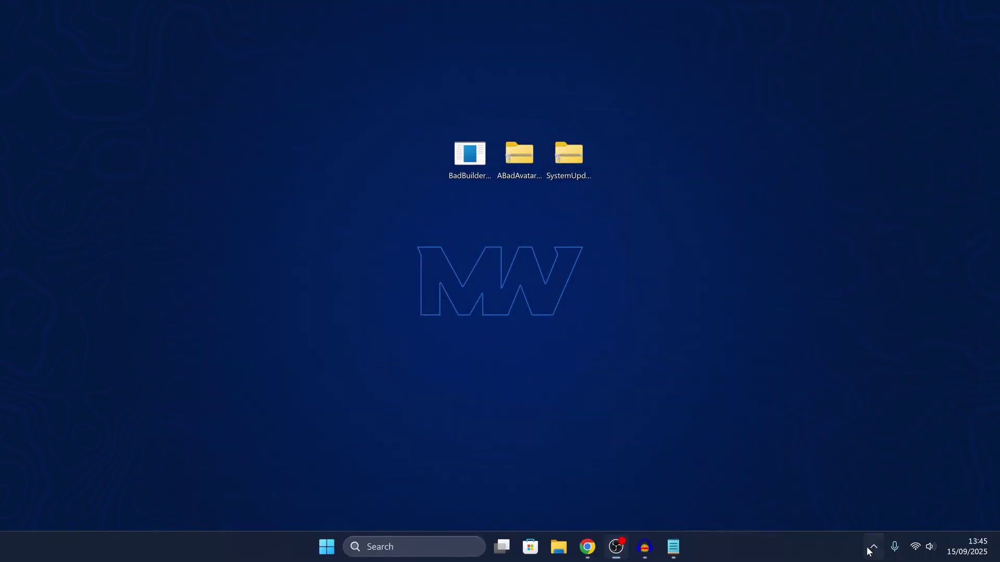
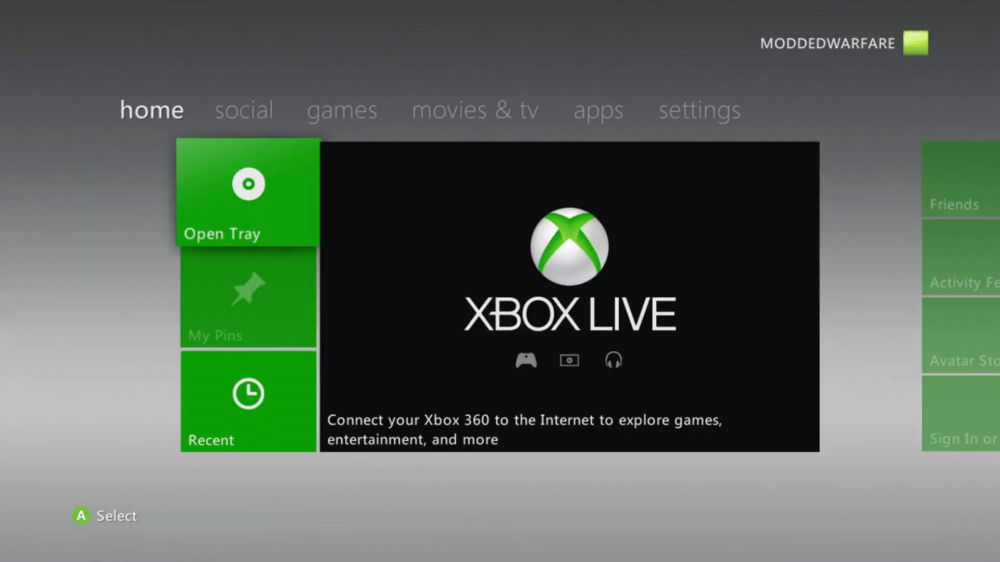
Step: On the Xbox 360, open the signed-in profile's settings through the Xbox Guide
key("Right")
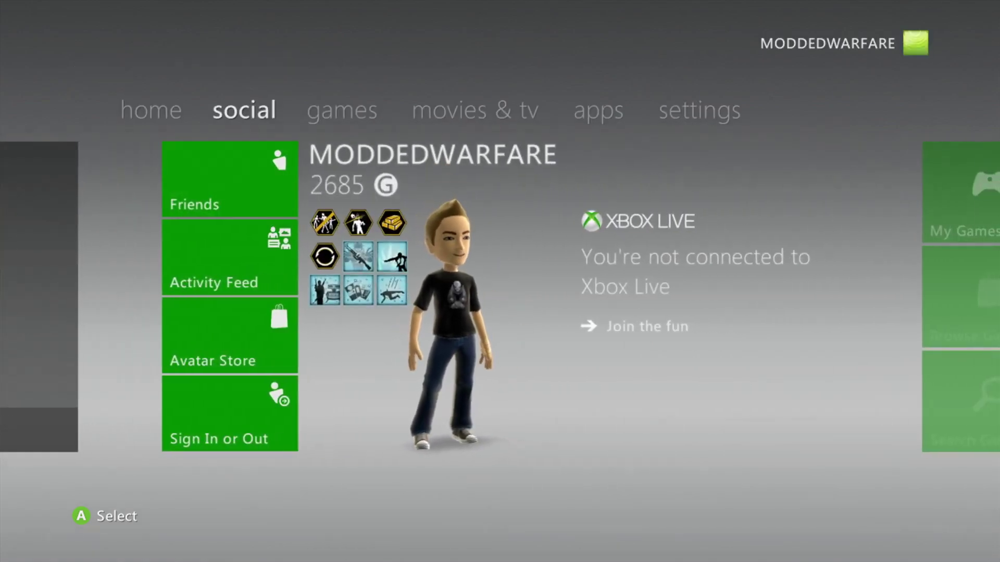
key("Down")
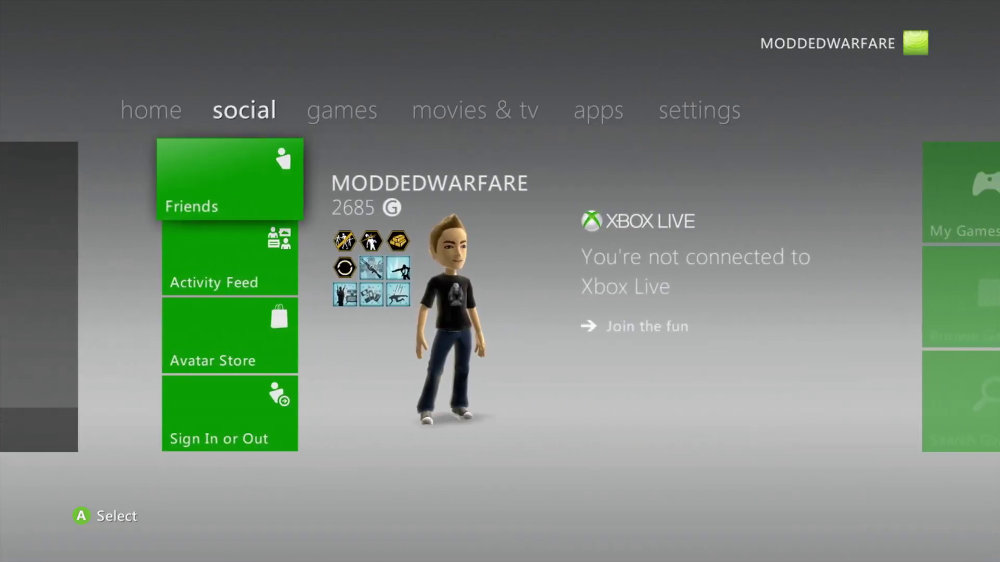
key("Home")
key("Right")
key("Right")
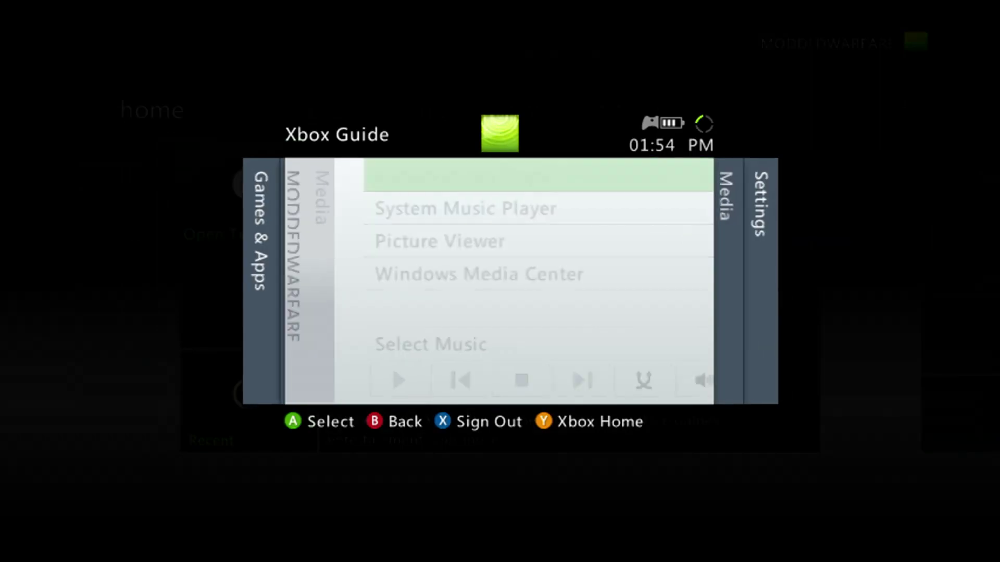
key("Down")
key("Return")
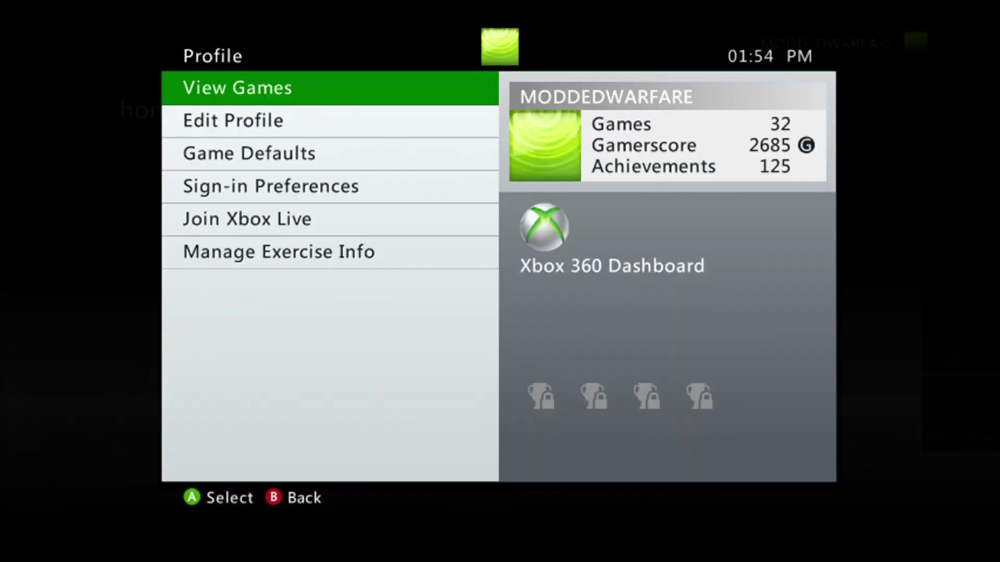
Step: Turn Profile Auto Sign-In off in the profile's Sign-in Preferences and return to the Xbox Guide
key("Down")
key("Down")
key("Down")
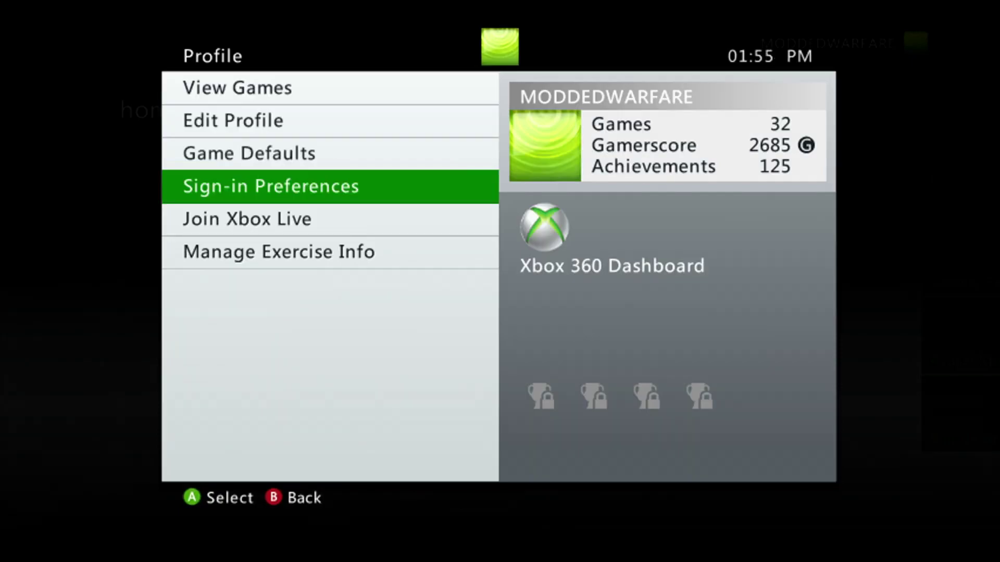
key("Return")
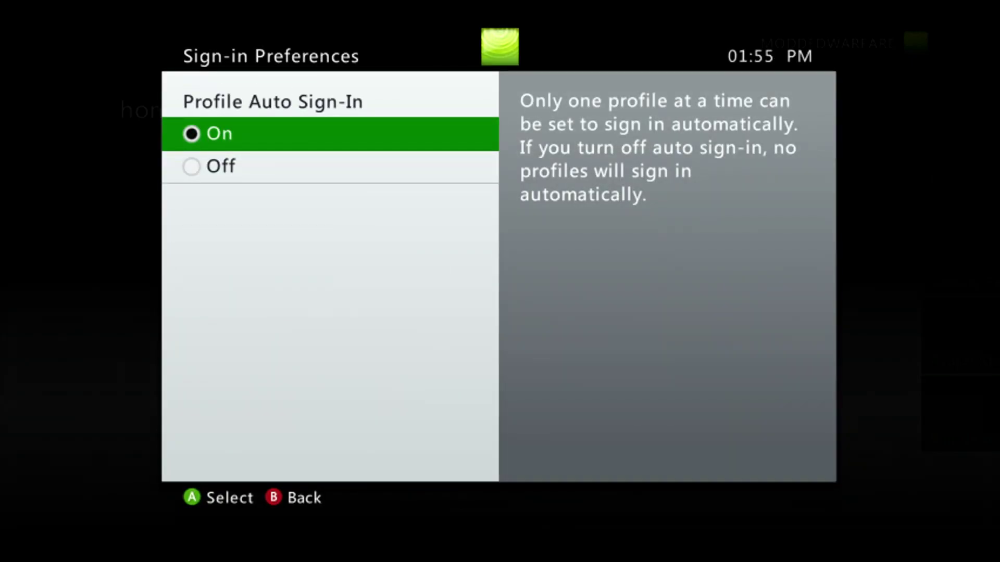
key("Down")
key("Return")
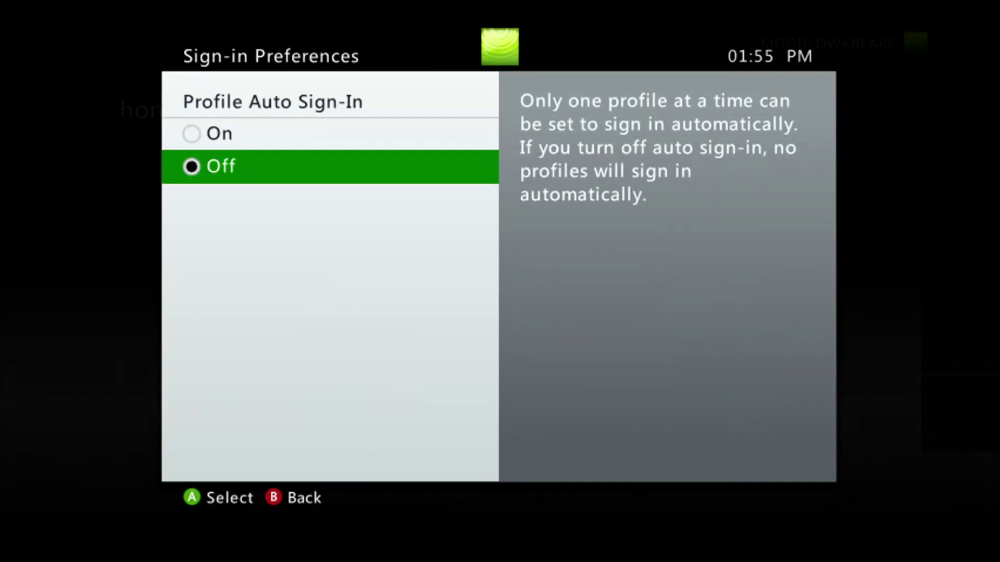
key("Escape")
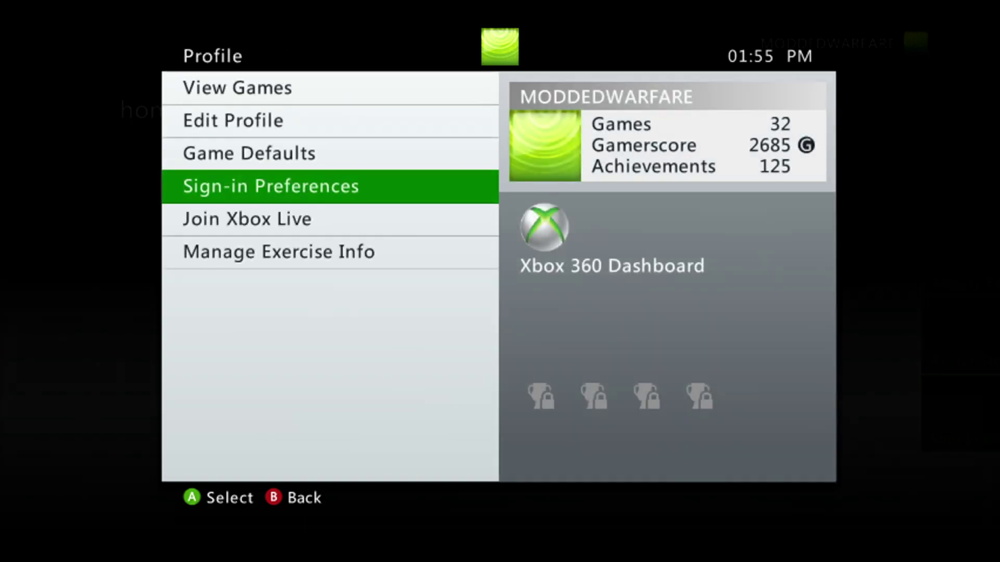
key("Up")
key("Down")
key("Up")
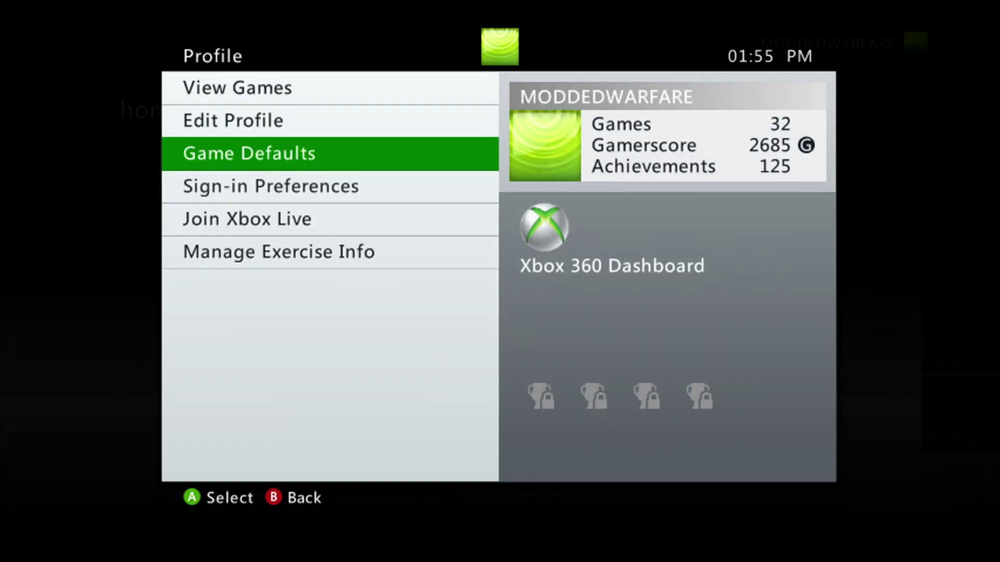
key("Escape")
Step: Sign out of the current profile from the Xbox Guide
key("Left")
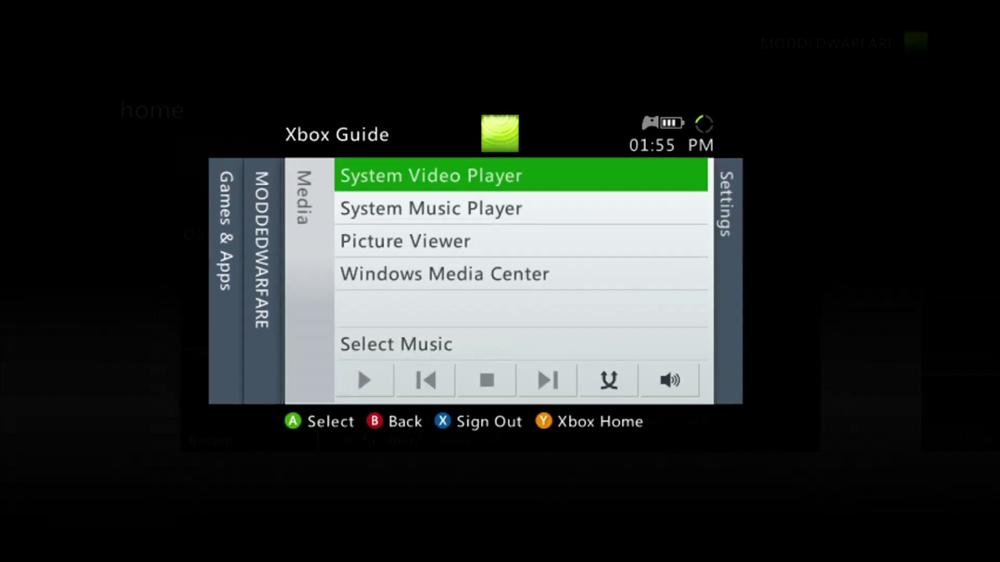
key("x")
key("Up")
key("Return")
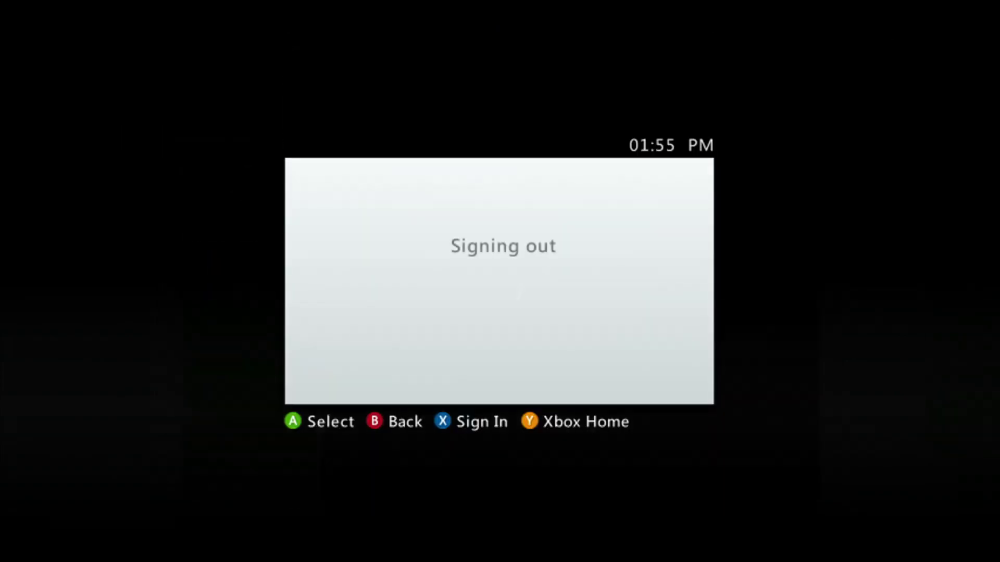
Step: Open the list of profiles available for signing in from the Xbox Guide's Home page
key("Down")
key("Left")
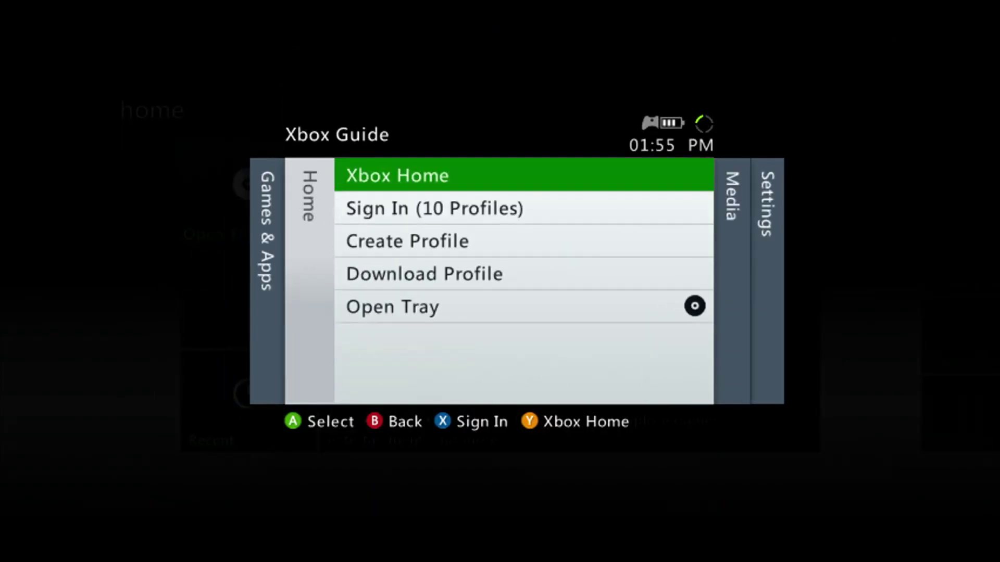
key("Down")
key("Return")
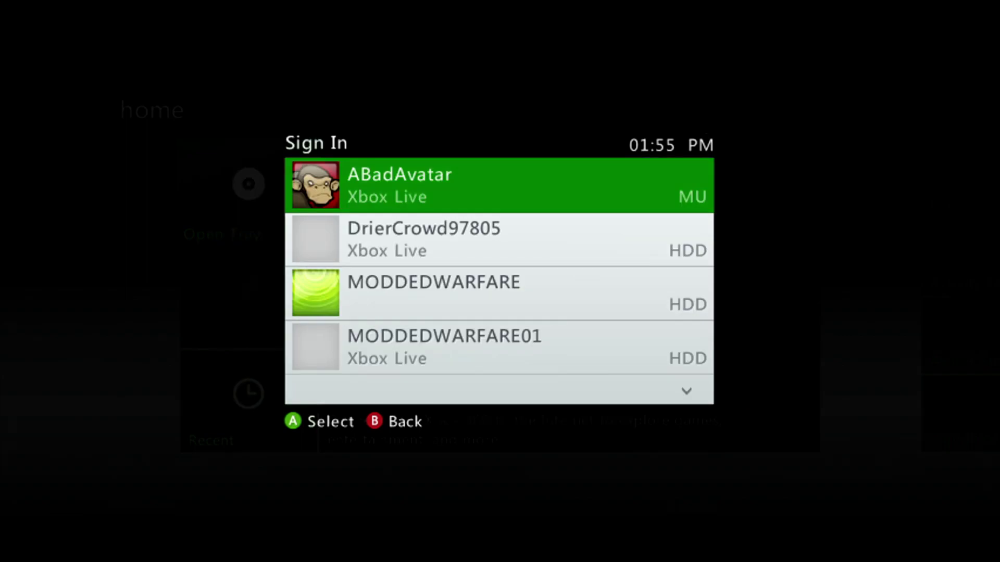
Step: Check the sign-in prompt of the ABadAvatar profile, cancel it and return to the Xbox 360 dashboard
key("Return")
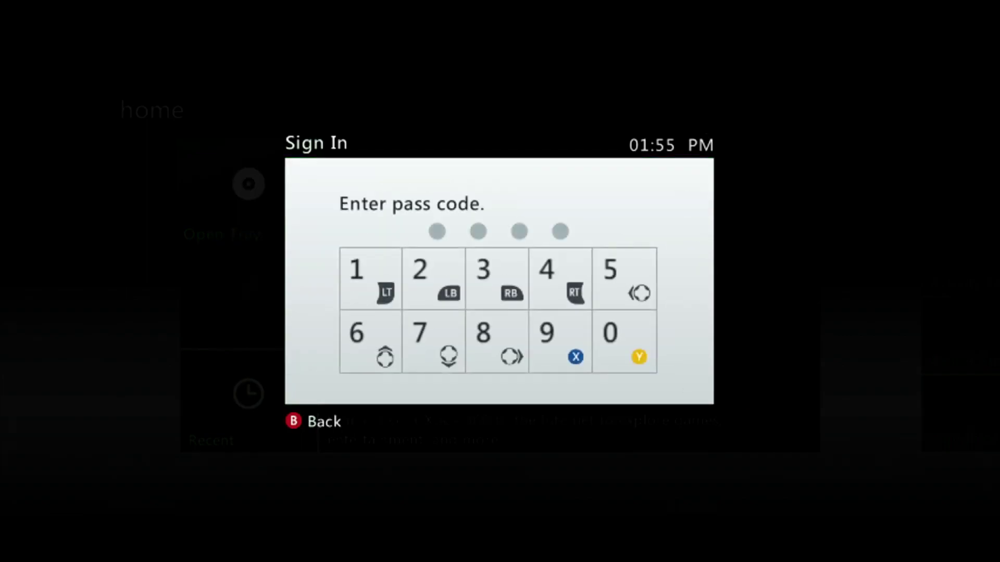
key("Escape")
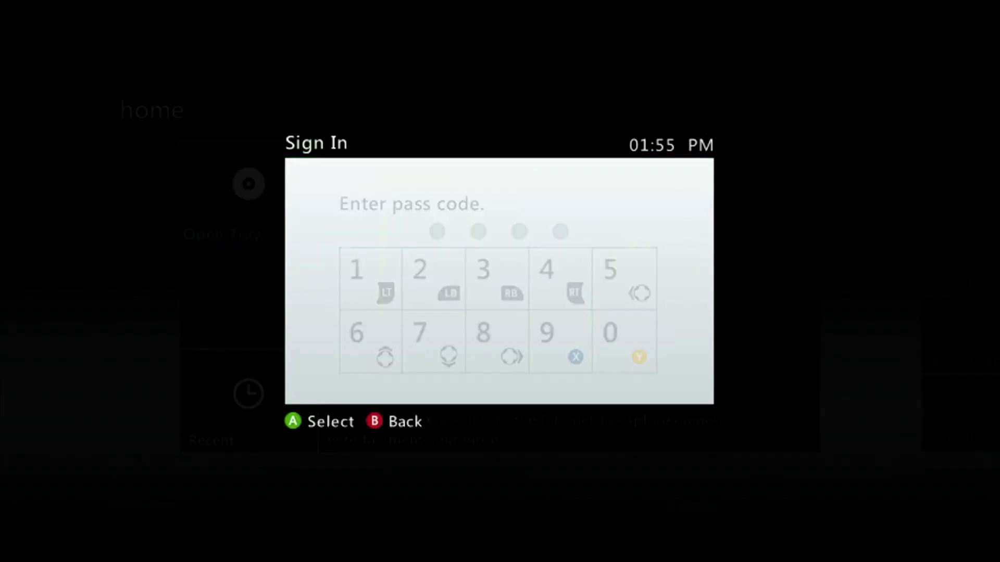
key("Down")
key("Up")
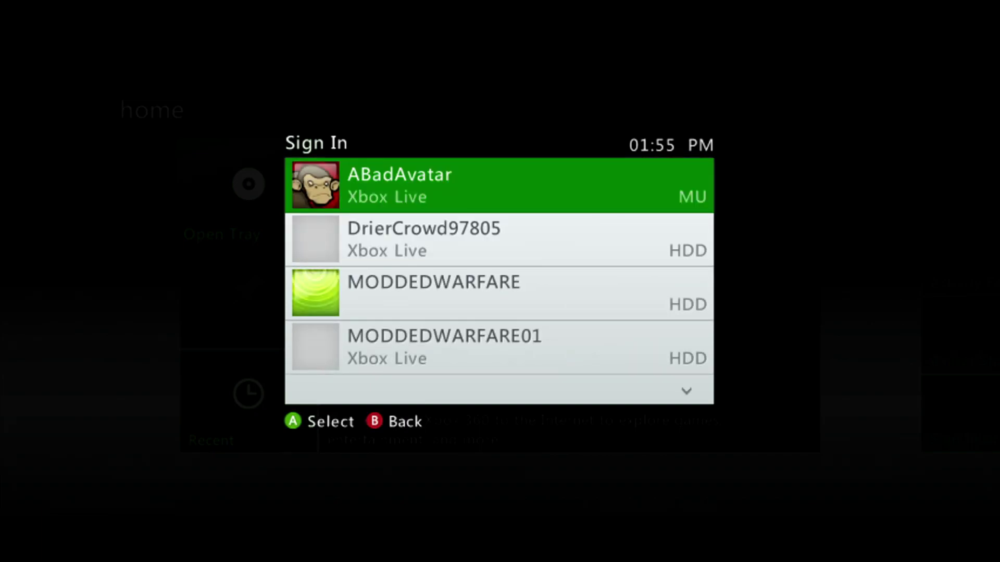
key("Return")
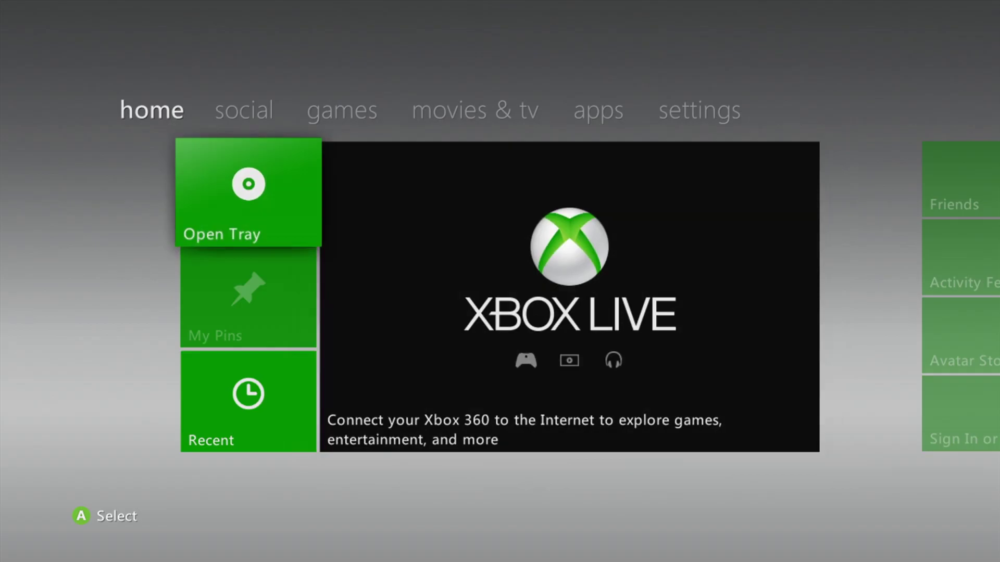
Step: Open the sign in or out screen and scroll repeatedly through the profiles to trigger the ABadAvatar exploit
key("Home")
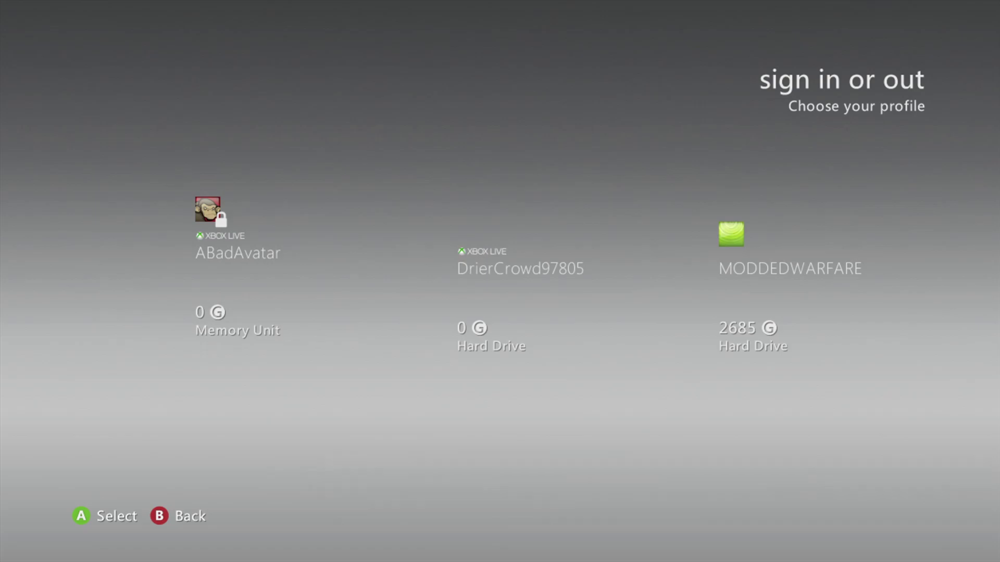
key("Right")
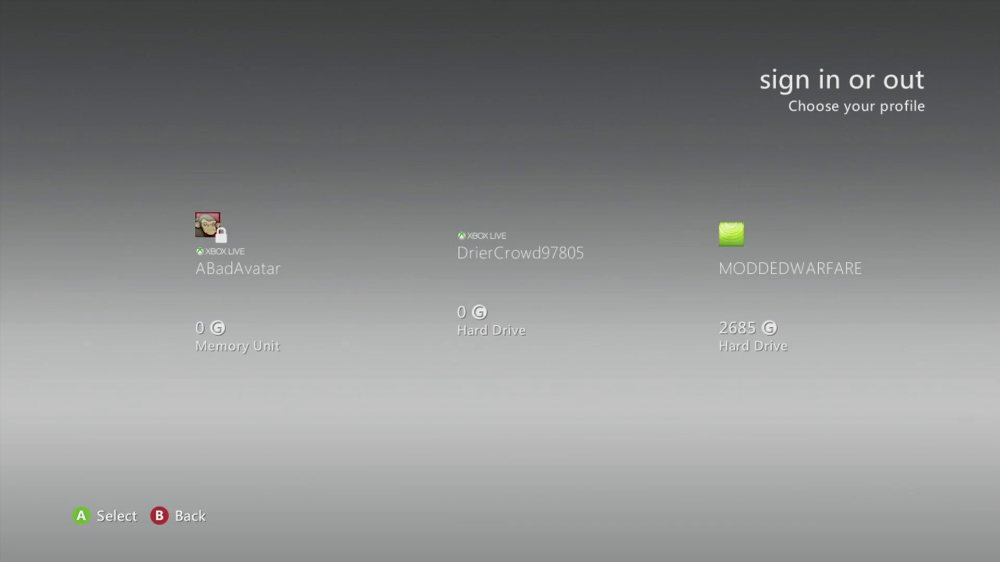
key("Right")
key("Right")
key("Right")
key("Right")
key("Right")
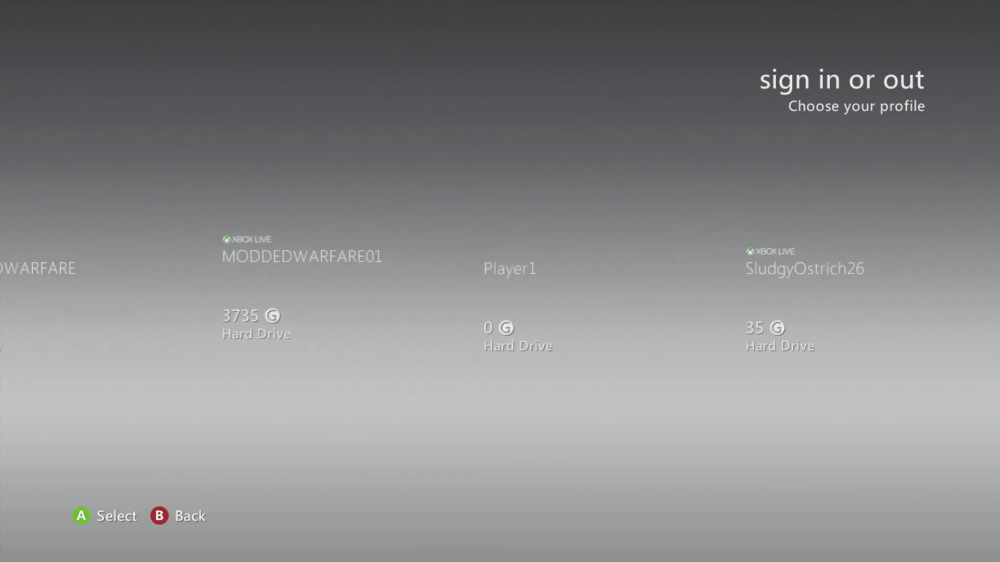
key("Right")
key("Right")
key("Right")
key("Right")
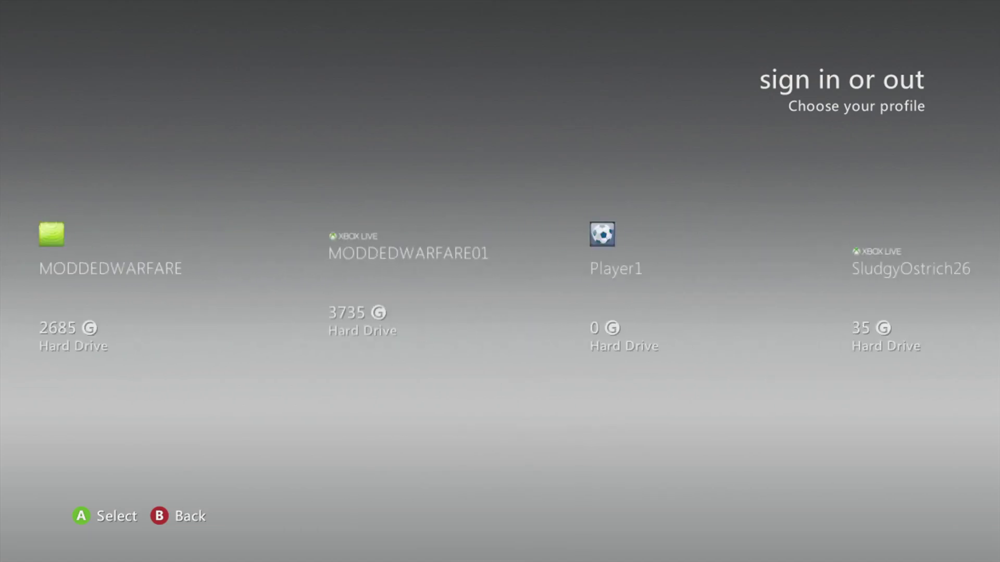
key("Right")
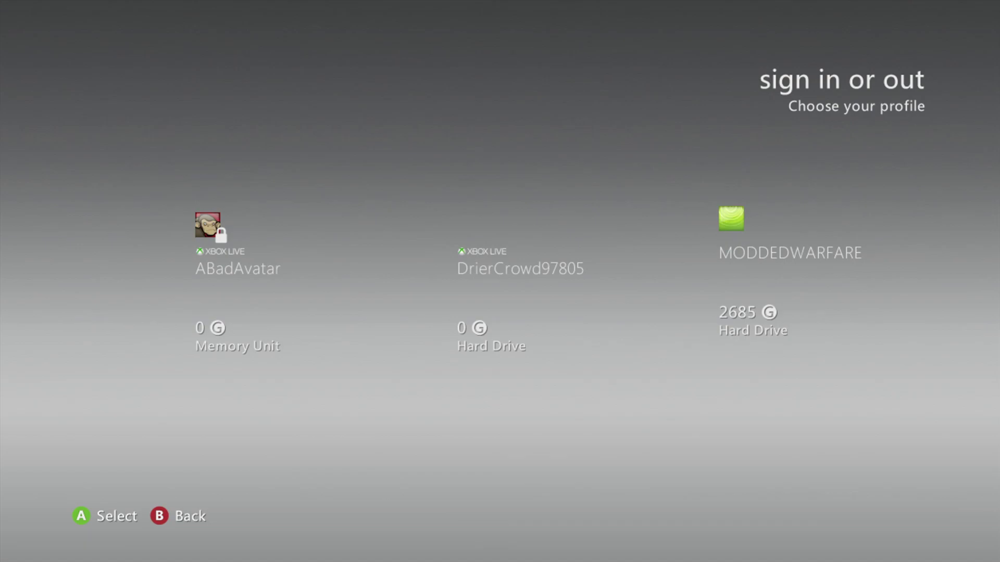
key("Right")
key("Right")
key("Right")
key("Right")
key("Right")
key("Right")
key("Right")
key("Right")
key("Right")
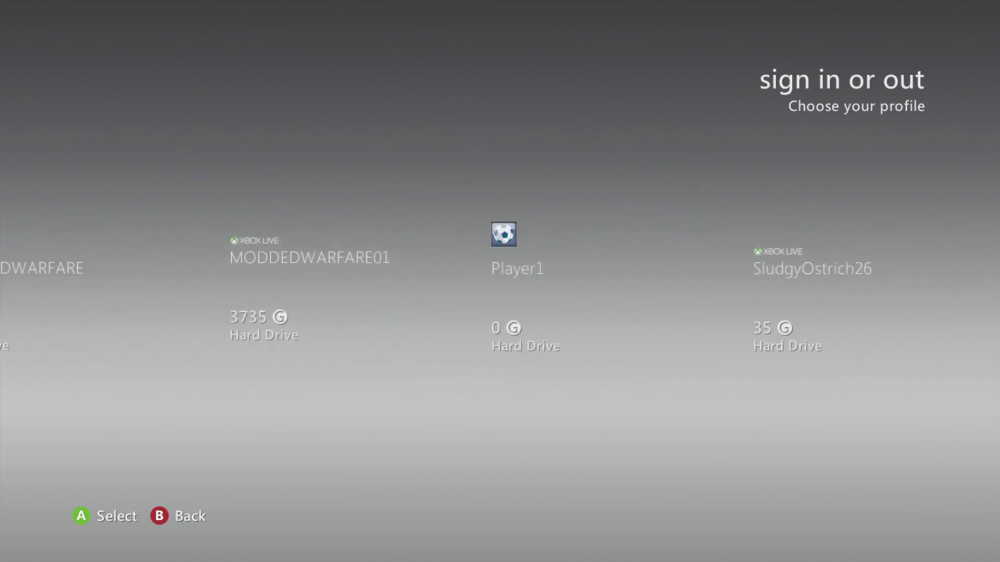
key("Right")
key("Right")
key("Right")
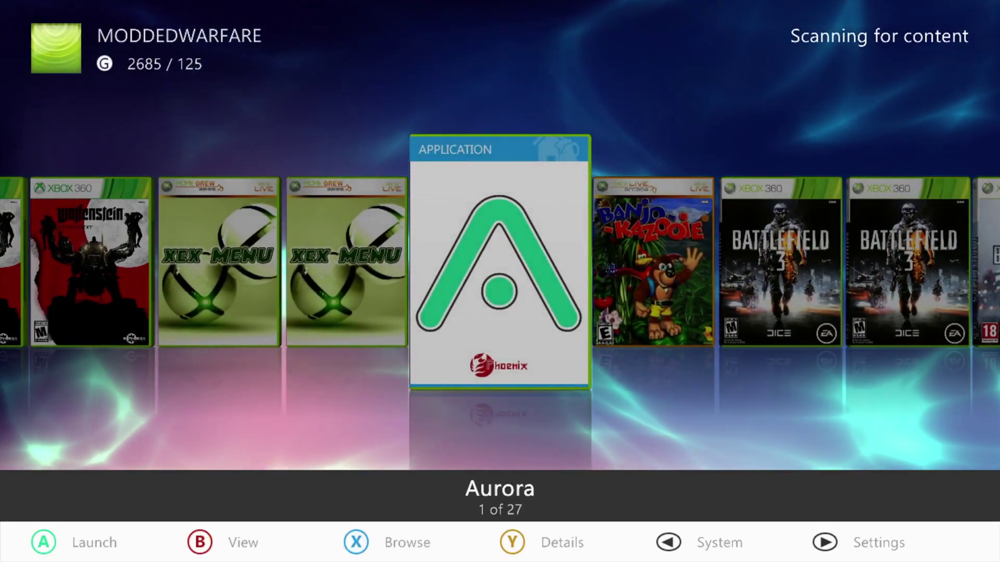
Step: Browse the Aurora library from the Aurora application to the CastleMiner cover
key("Right")
key("Right")
key("Right")
key("Right")
key("Right")
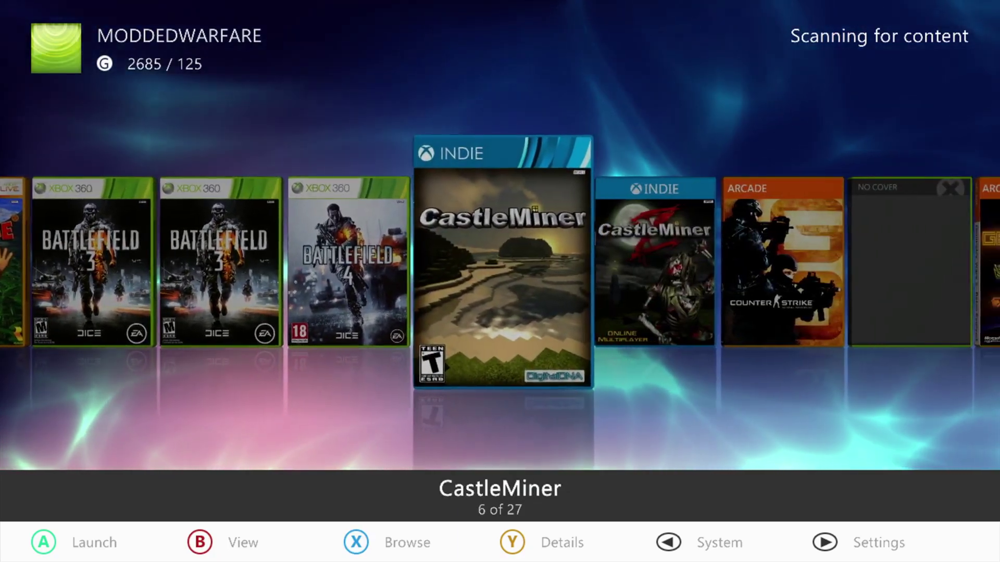
key("Right")
key("Left")
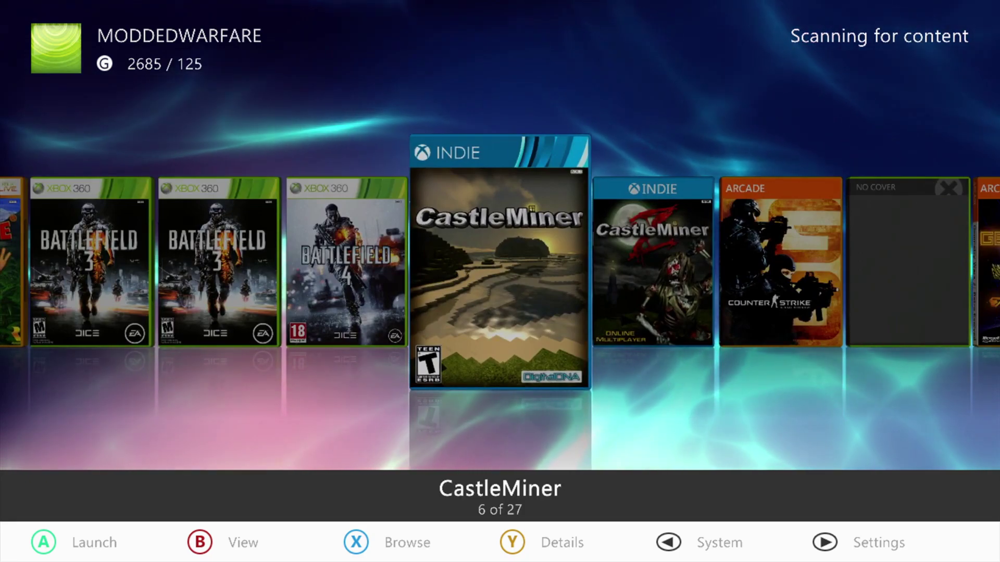
Step: Review the managed scan paths in Aurora's Content settings and return to the library
key("Return")
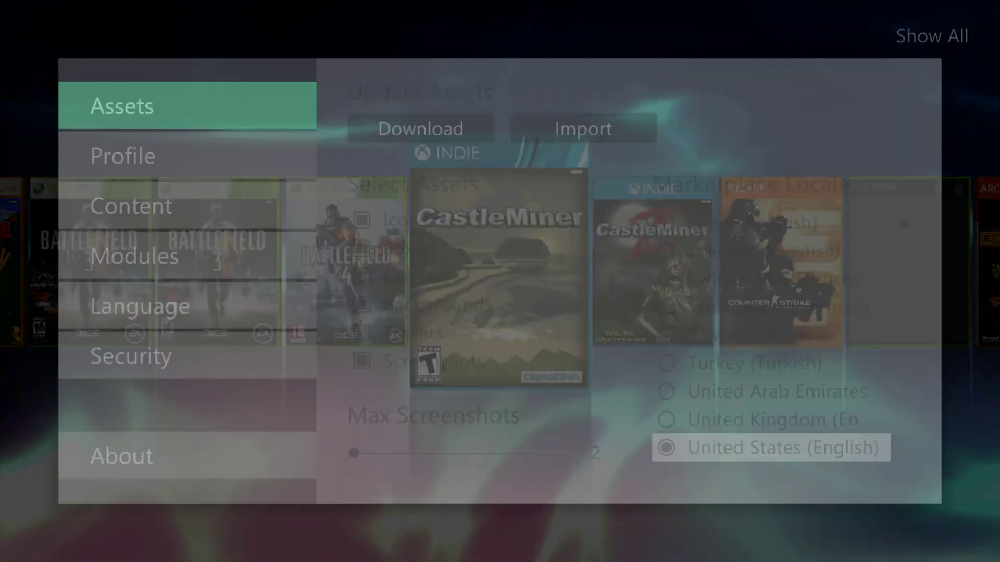
key("Down")
key("Down")
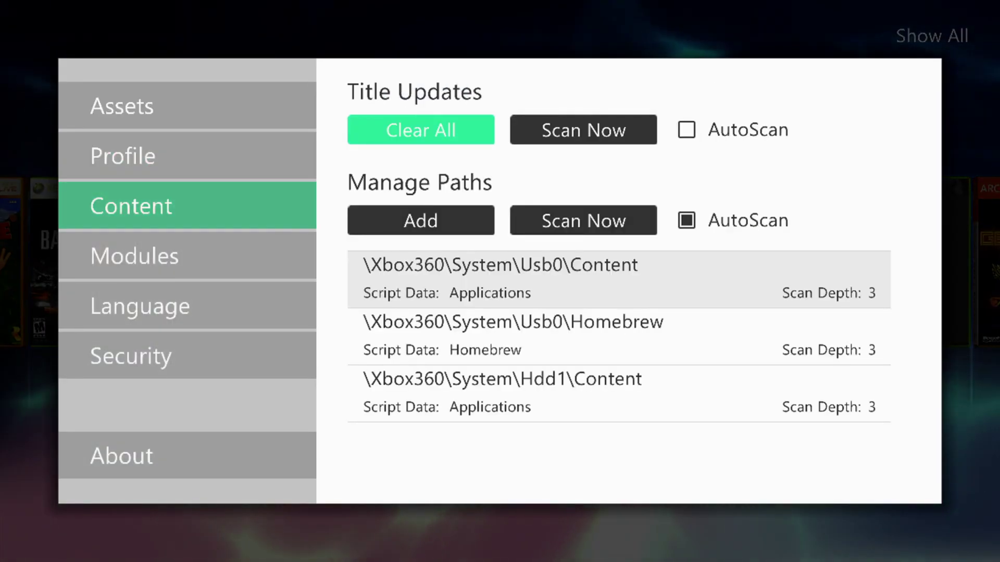
key("Down")
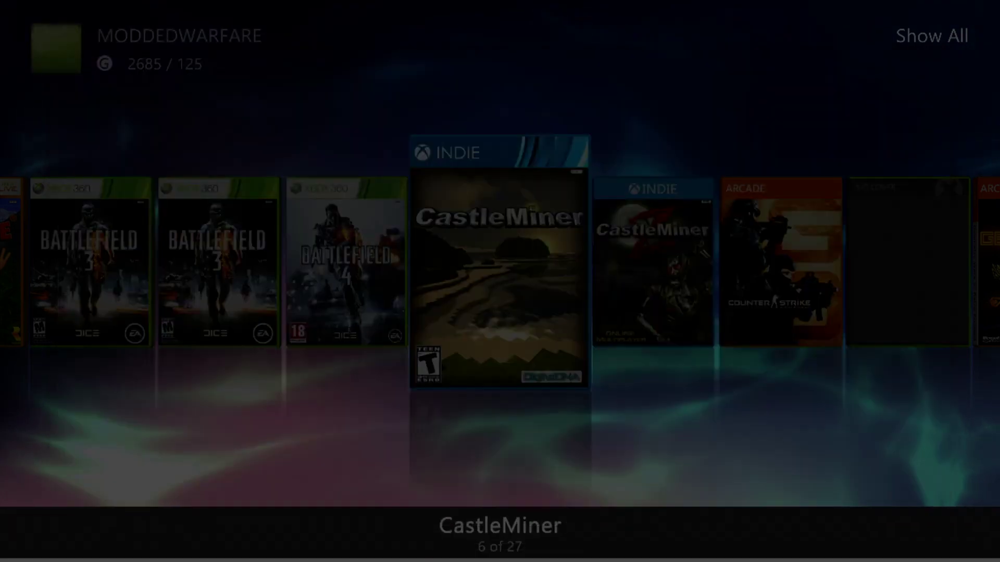
key("Escape")
Step: Find XeXMenu in the Aurora library and launch it
key("Left")
key("Left")
key("Left")
key("Left")
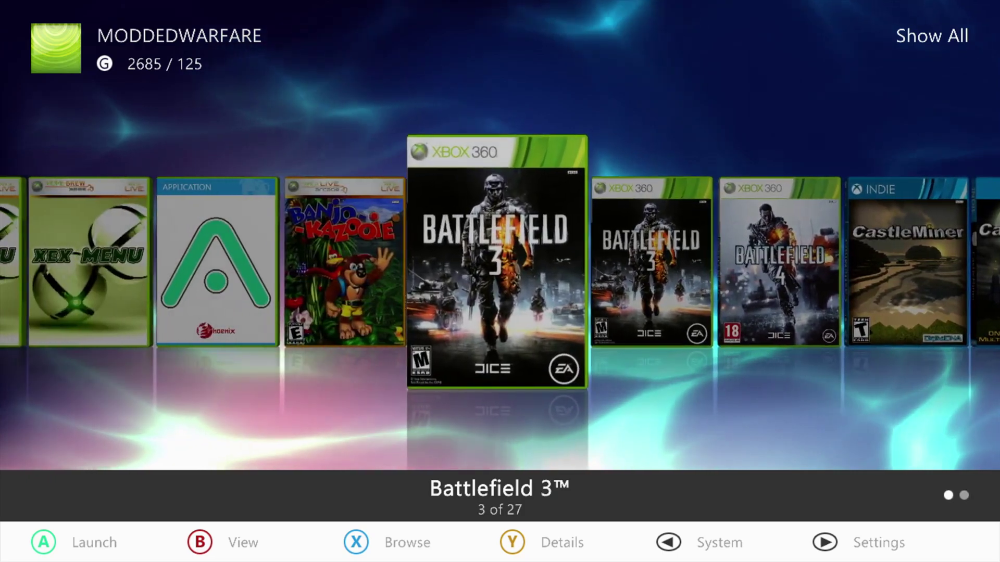
key("Left")
key("Left")
key("Left")
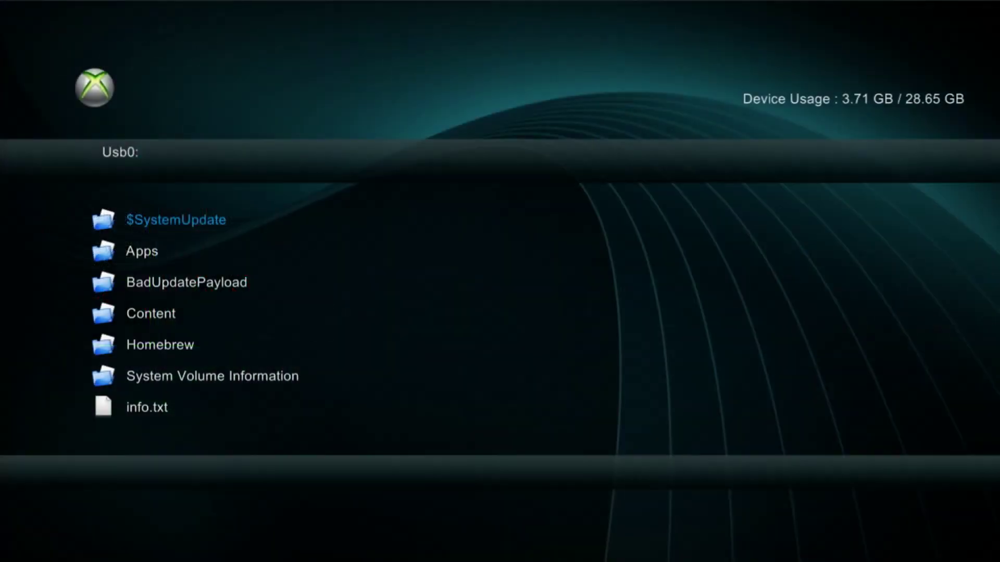
Step: Switch the XeXMenu file browser from Usb0 to the Flash drive
key("Escape")
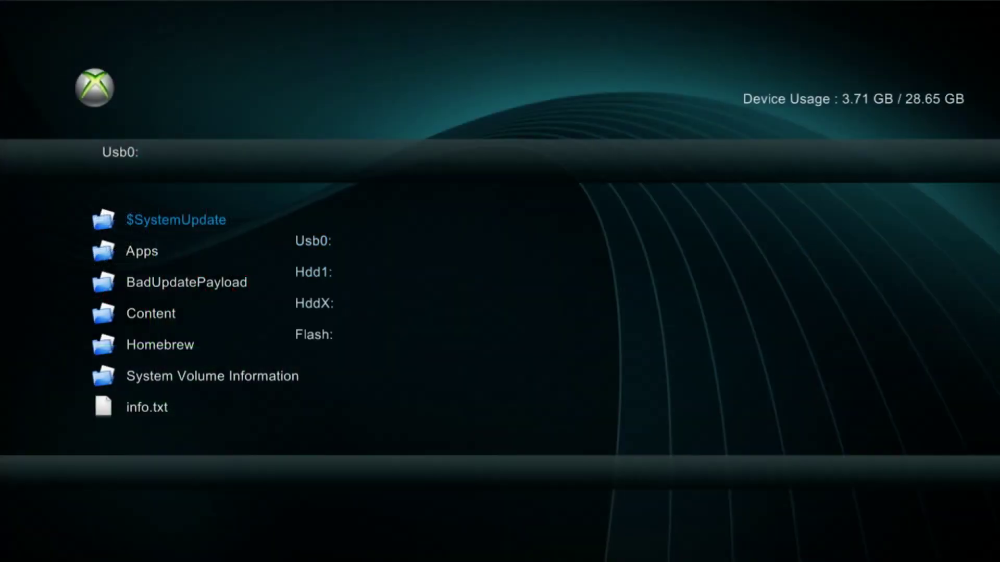
key("Down")
key("Return")
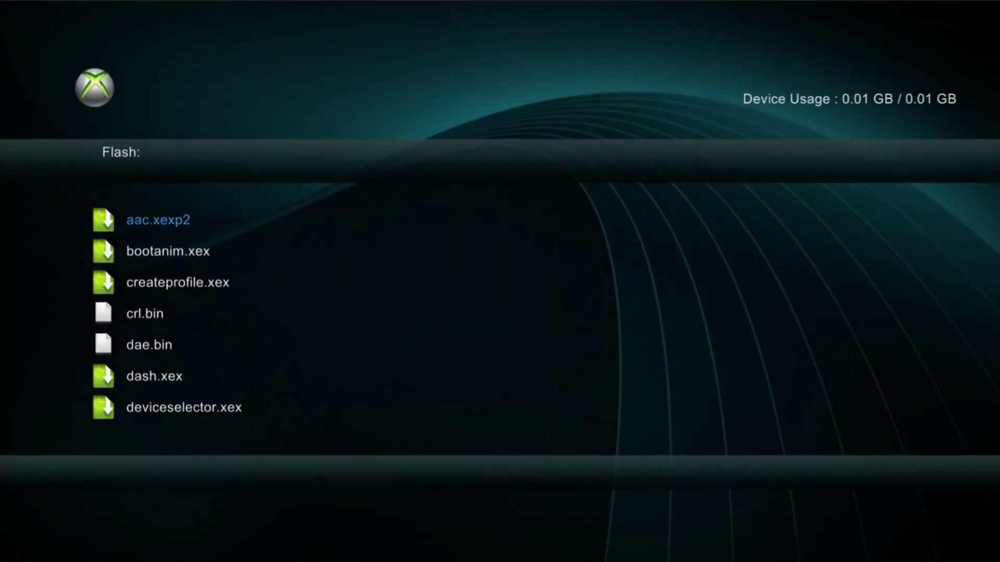
Step: Look through the system files stored on the Flash drive
key("Down")
key("Down")
key("Down")
key("Down")
key("Down")
key("Down")
key("Down")
key("Down")
key("Down")
key("Down")
key("Down")
key("Down")
key("Up")
key("Up")
key("Up")
key("Up")
key("Up")
key("Up")
key("Up")
key("Up")
key("Up")
key("Up")
key("Up")
key("Up")
key("Up")
key("Up")
key("Up")
key("Up")
key("Up")
key("Up")
key("Up")
key("Up")
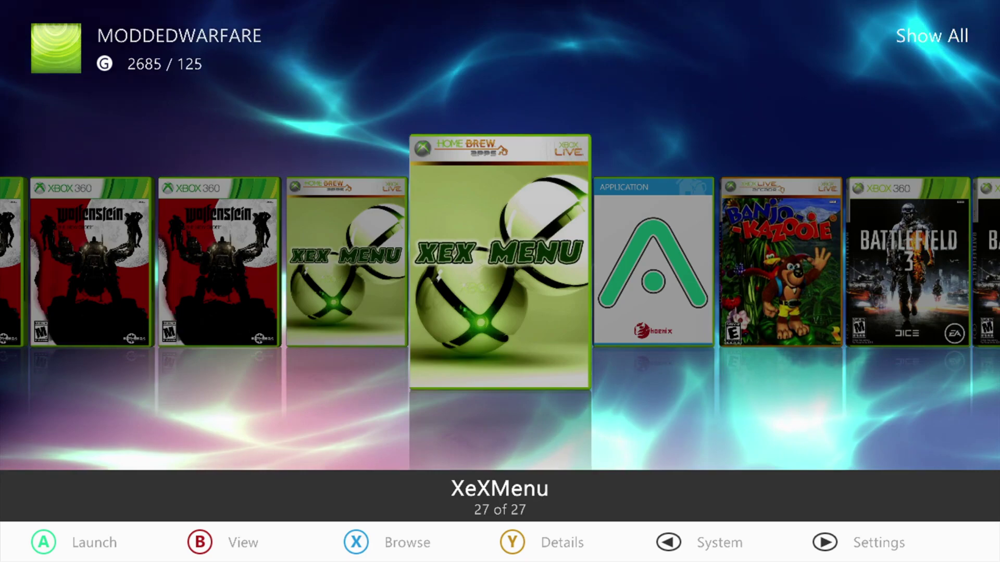
Step: Browse the Aurora library from XeXMenu through to CastleMiner and back to Battlefield 3
key("Right")
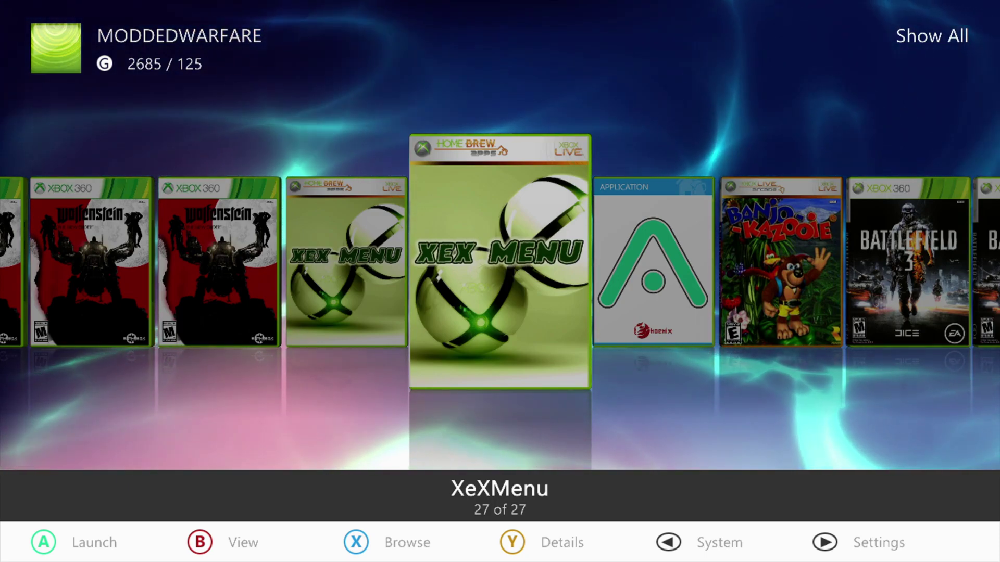
key("Right")
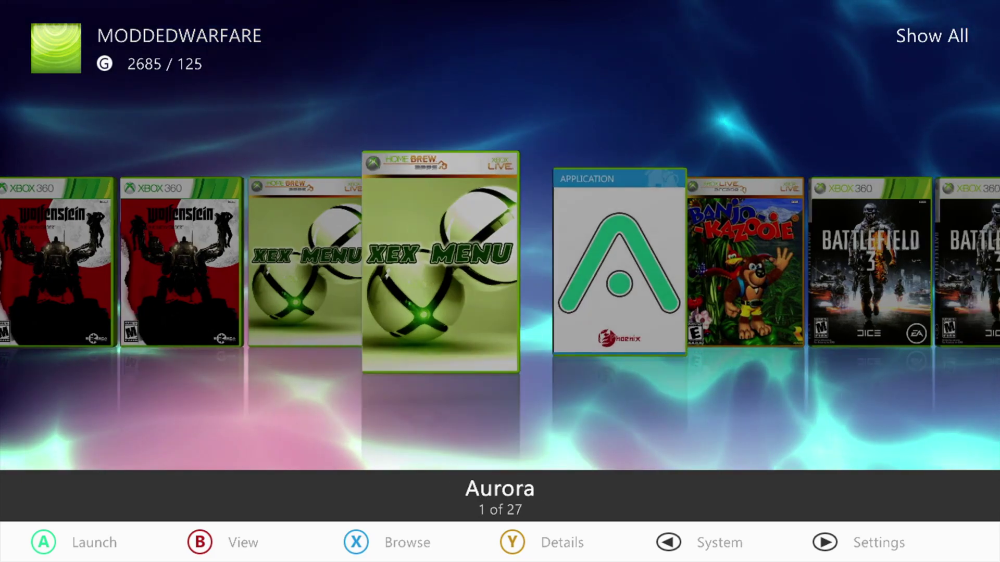
key("Right")
key("Right")
key("Right")
key("Right")
key("Right")
key("Right")
key("Left")
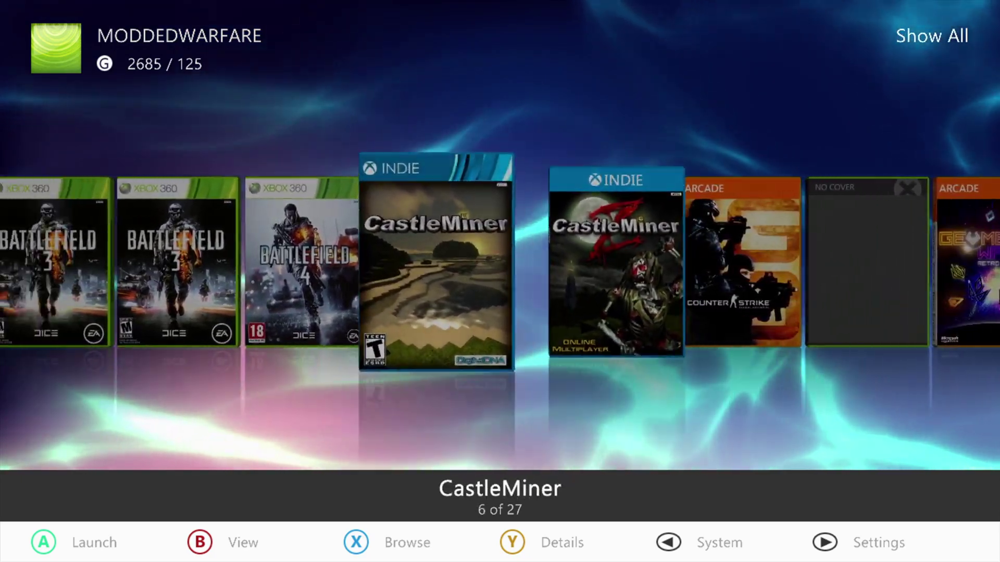
key("Left")
key("Left")
key("Left")
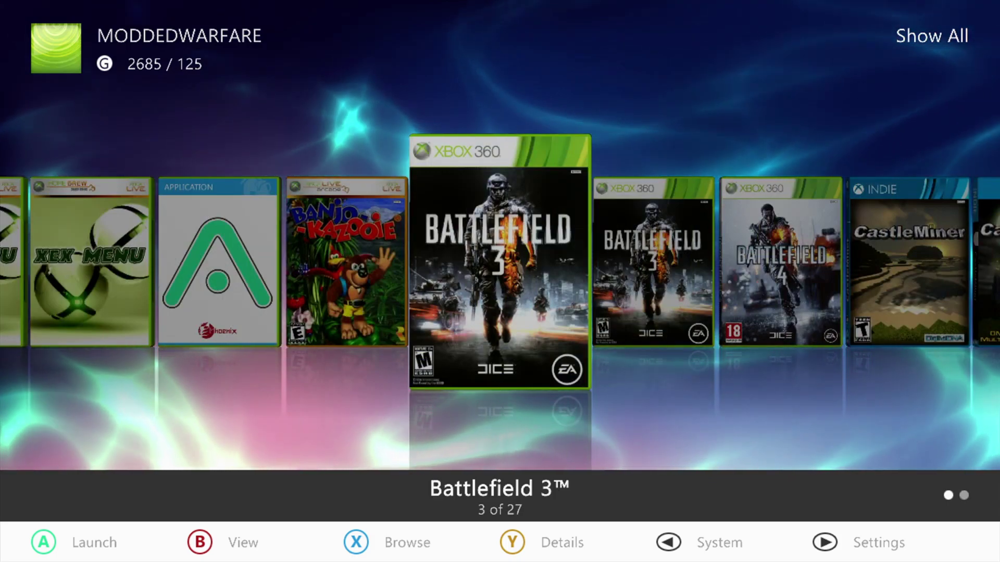
Step: Open the Xbox Guide over Aurora and request an exit to Xbox Home
key("Return")
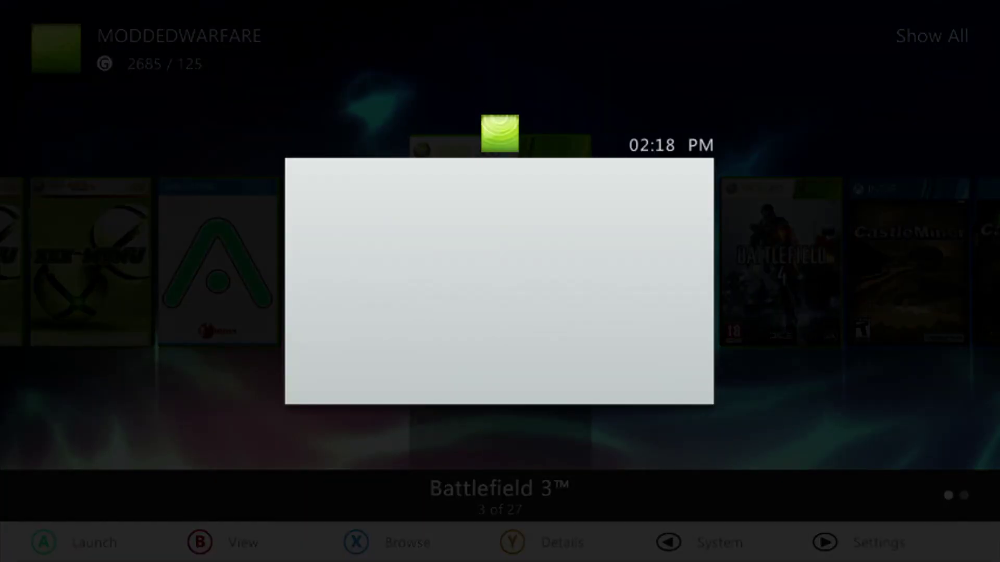
key("y")
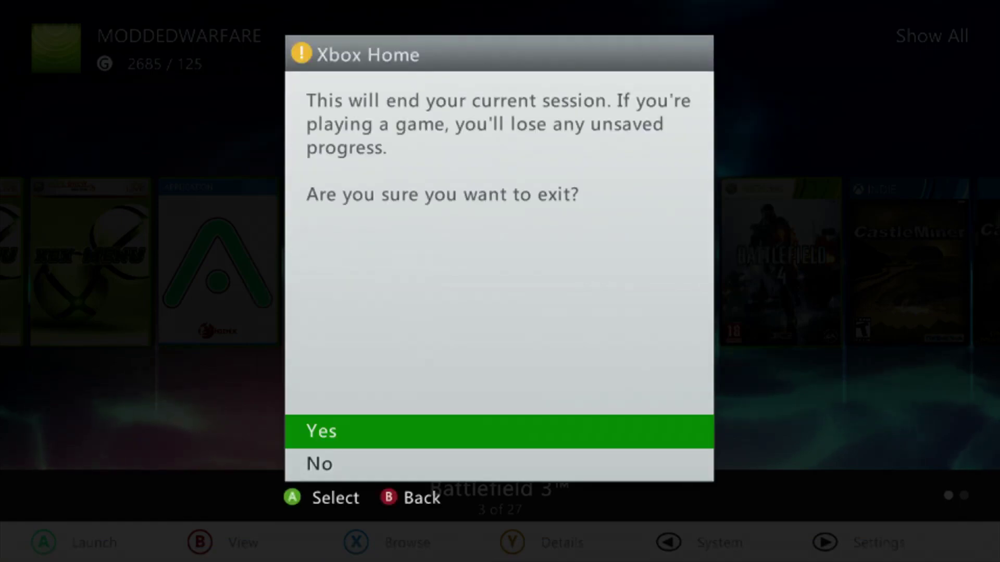